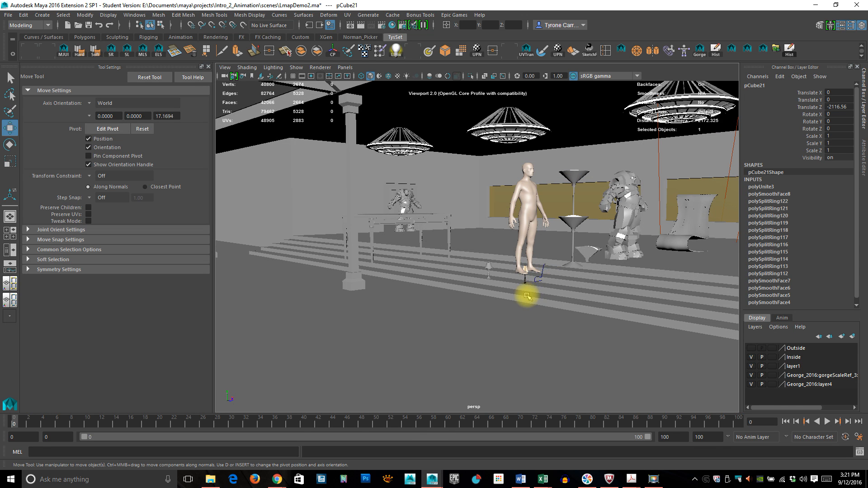
Step: Create a polygon cube and move it along X to about -139, beside the human figure
key(space)
click(435, 261)
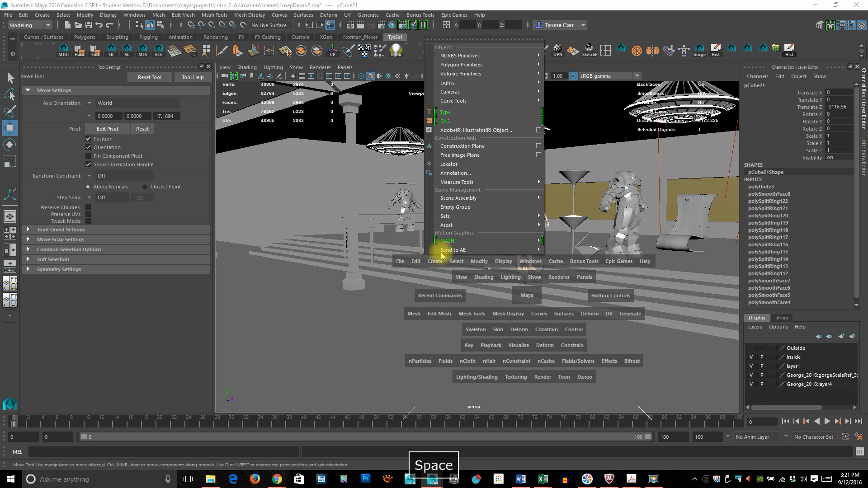
mouse_move(487, 67)
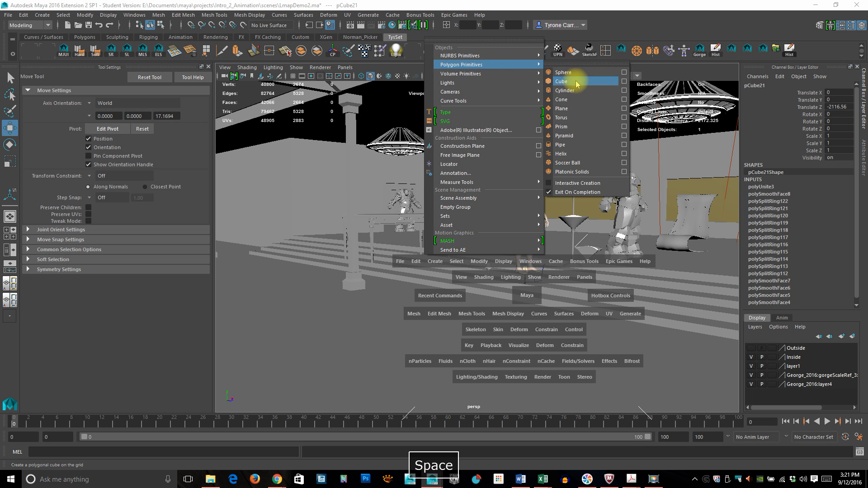
click(561, 81)
drag(554, 270, 364, 283)
Step: Add the human figure to the cube selection and isolate both objects in the viewport
alt+right_drag(365, 283, 378, 163)
alt+drag(492, 274, 484, 333)
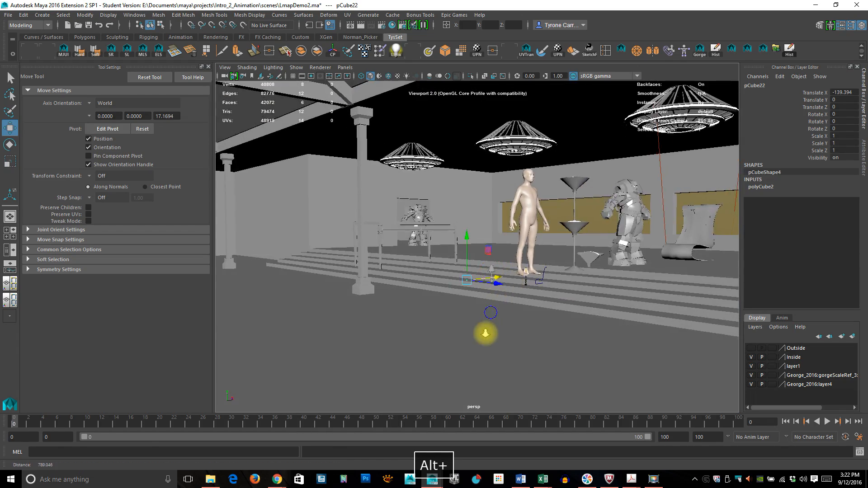
alt+right_drag(484, 334, 595, 339)
alt+drag(596, 339, 628, 369)
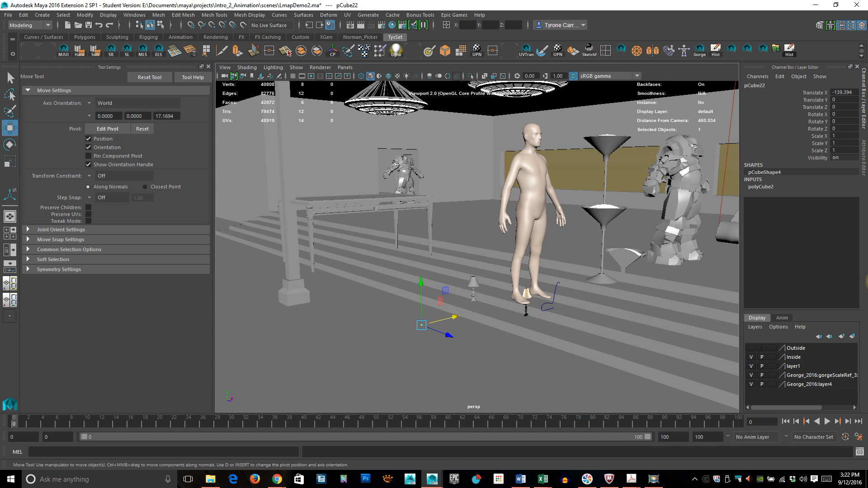
mouse_move(570, 315)
alt+mouse_down()
mouse_move(520, 306)
mouse_move(561, 317)
alt+mouse_up()
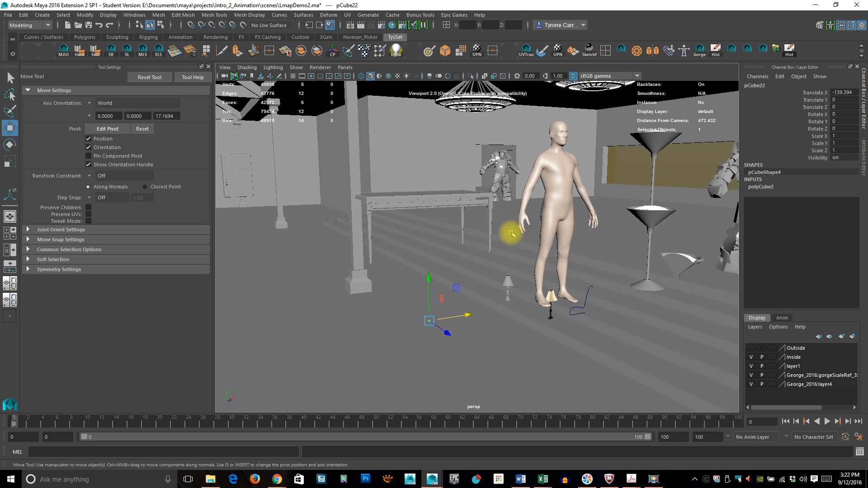
alt+drag(610, 295, 578, 343)
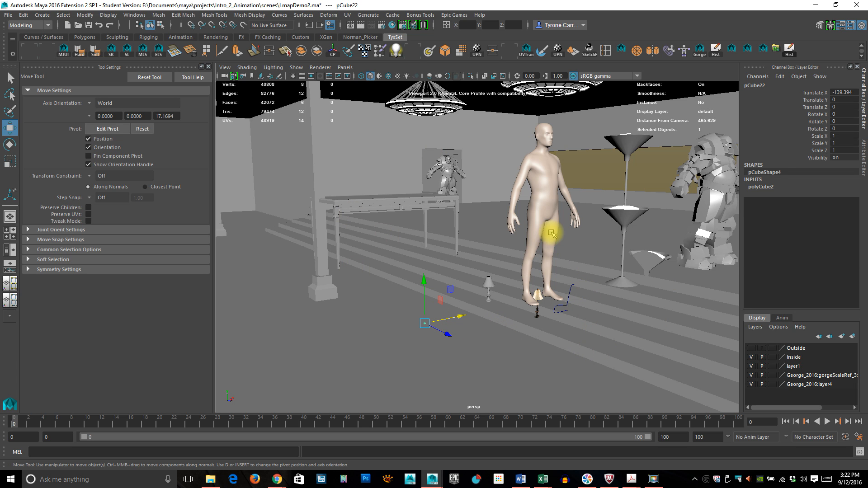
shift+click(547, 206)
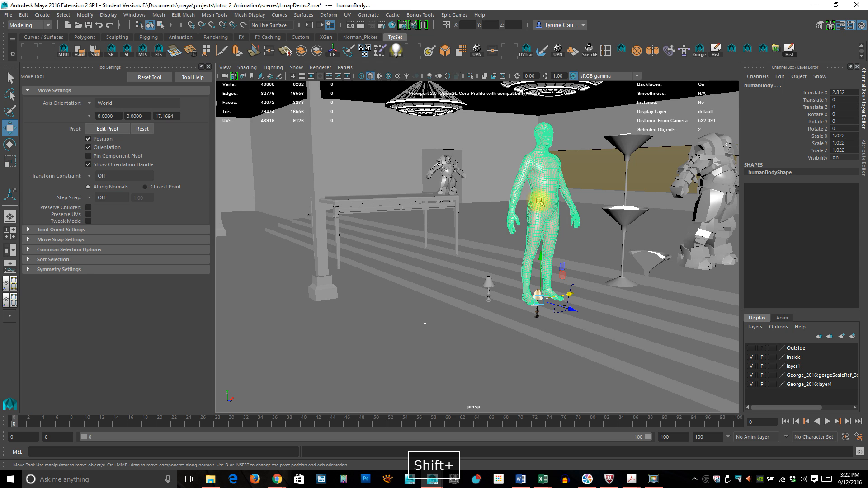
alt+drag(633, 343, 626, 345)
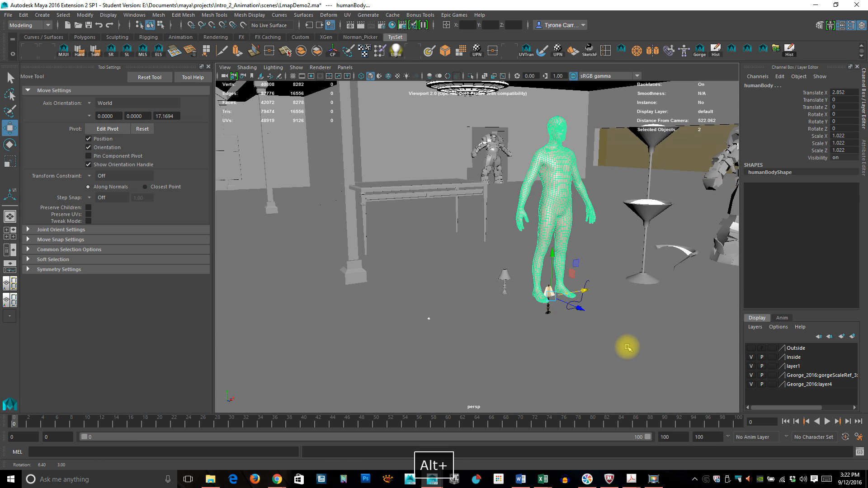
click(471, 76)
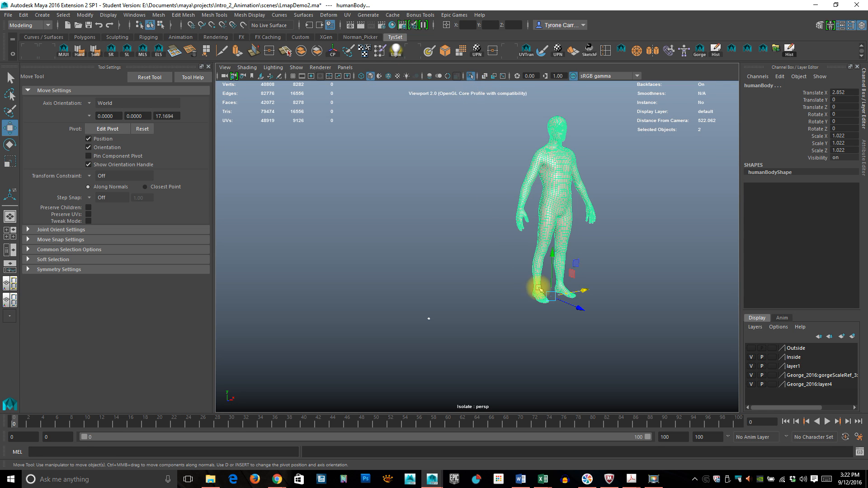
Step: Review the viewport's Isolate Select options, then close them without changing anything
alt+drag(538, 288, 659, 330)
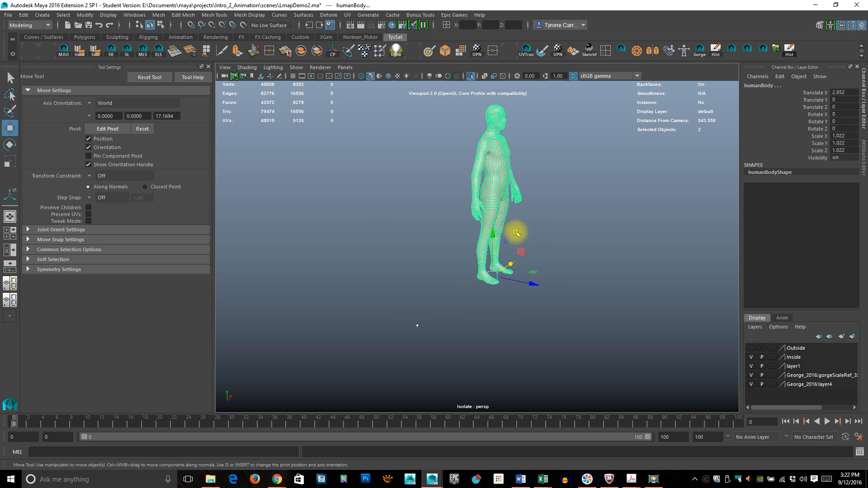
click(296, 73)
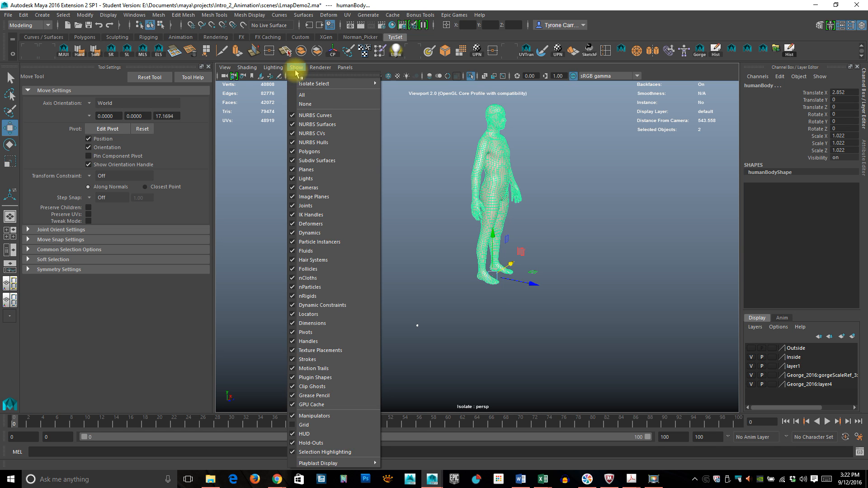
mouse_move(300, 83)
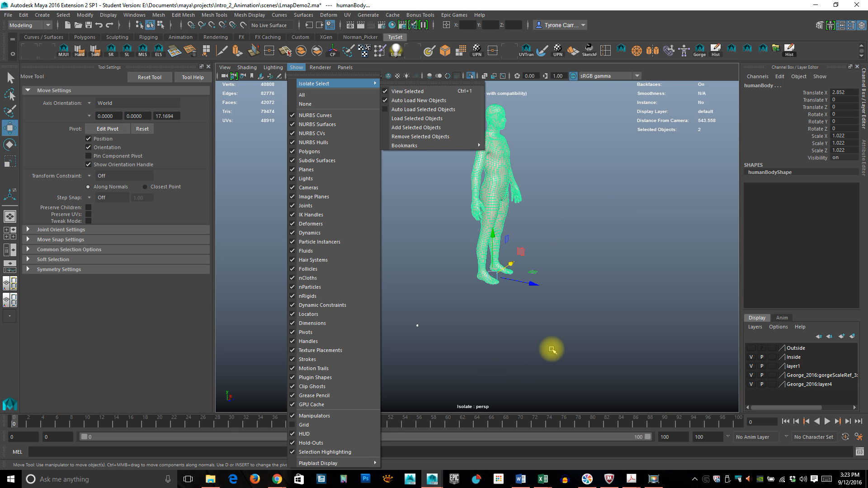
click(480, 333)
Step: Raise the cube to about 107 in Y and scale it to about 34.4 × 166.8 × 34.4
drag(402, 300, 442, 355)
drag(417, 285, 405, 172)
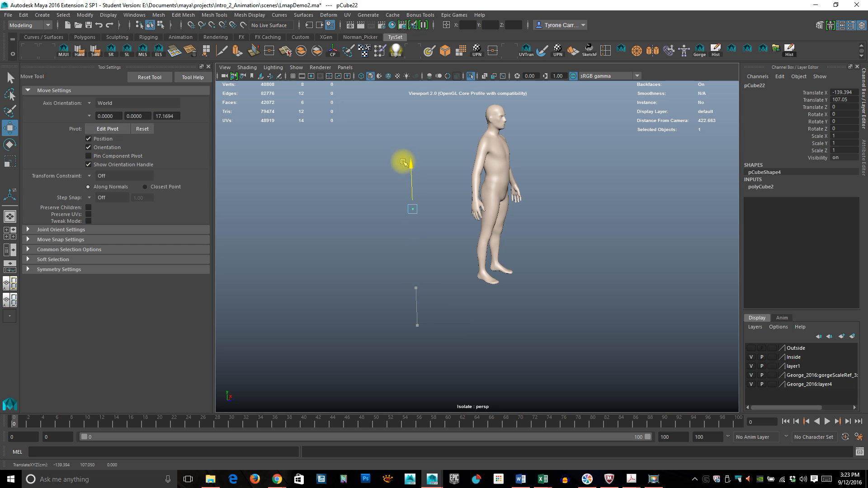
key(r)
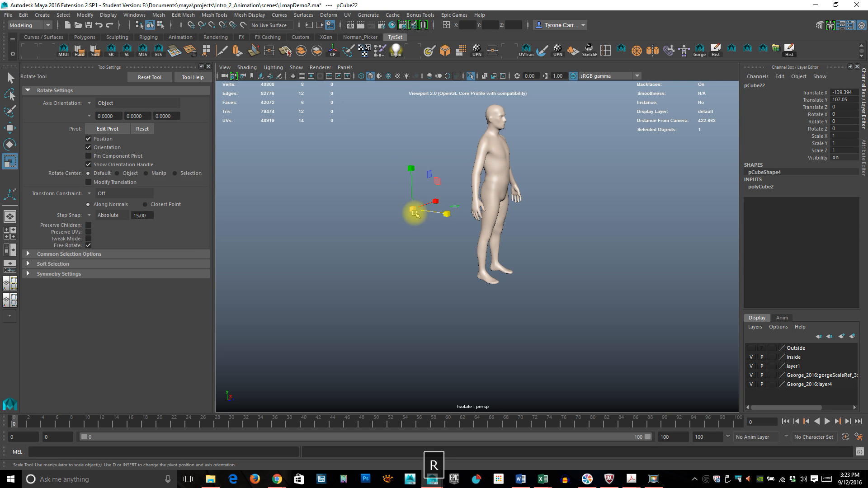
drag(413, 209, 443, 208)
drag(413, 170, 412, 108)
Step: Move the tall box's pivot down to the centre of its base
alt+drag(536, 218, 465, 202)
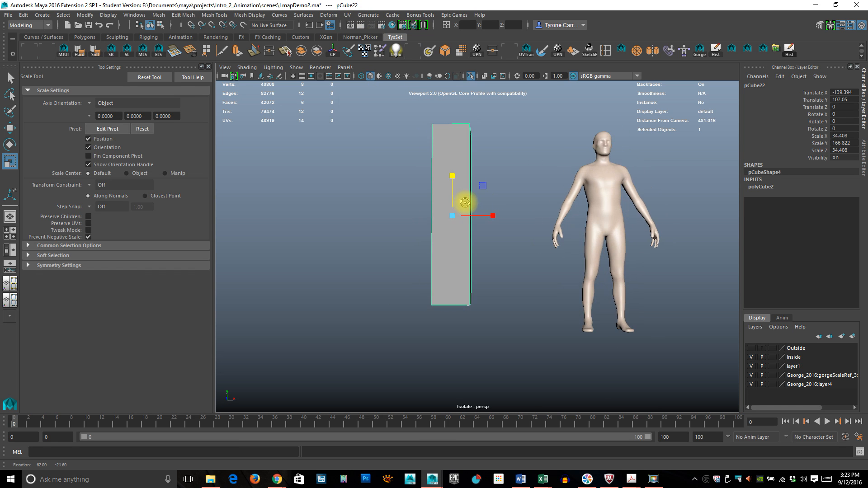
alt+drag(449, 232, 494, 240)
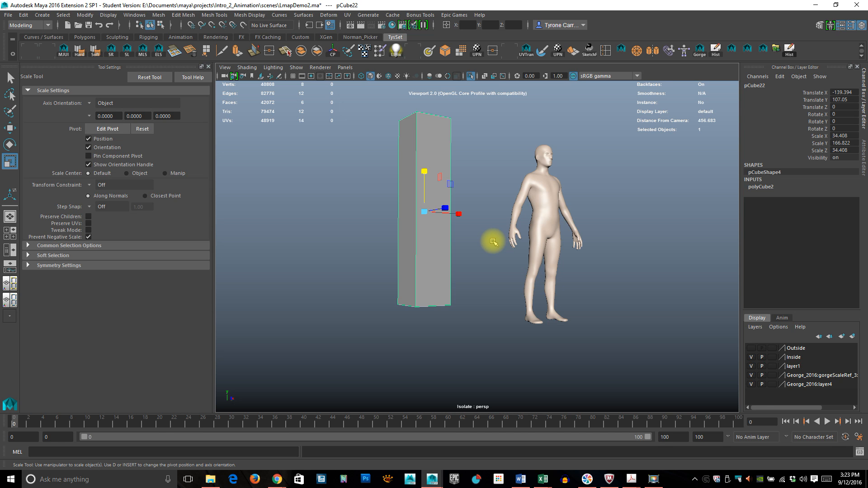
key(w)
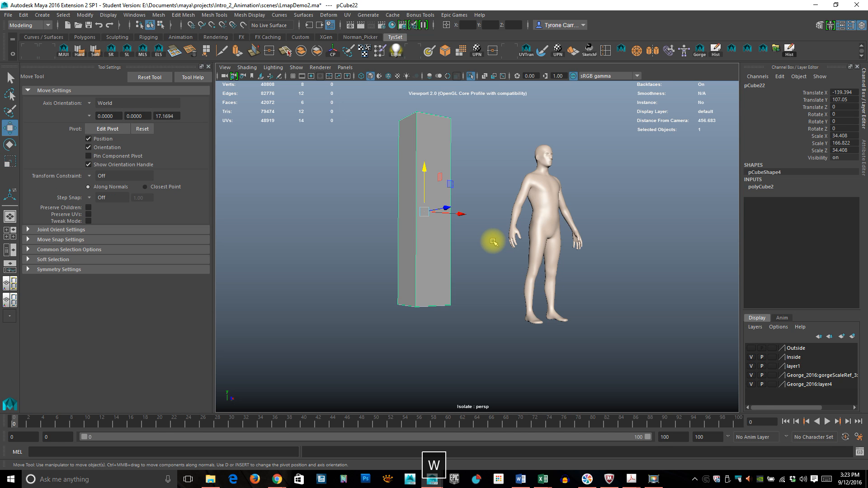
key(d)
drag(424, 211, 423, 305)
key(d)
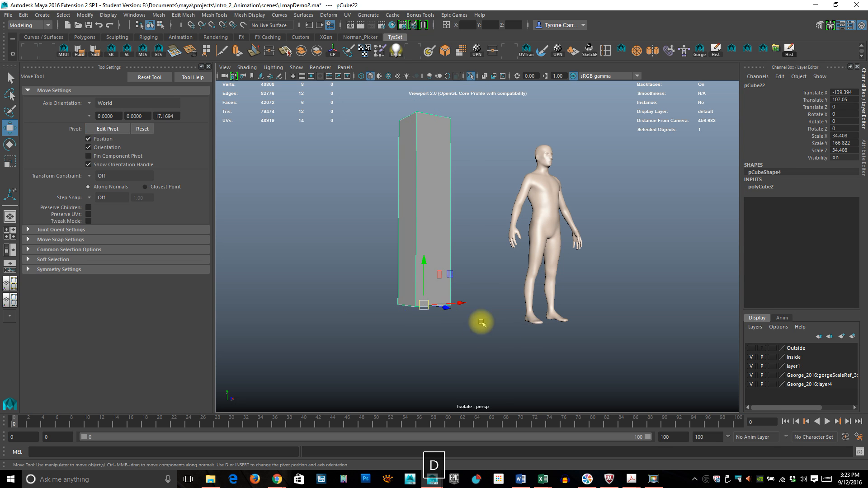
Step: Snap the box's base level with the figure's feet at Y 83.219 and place it beside the figure at about X -109
drag(424, 260, 611, 314)
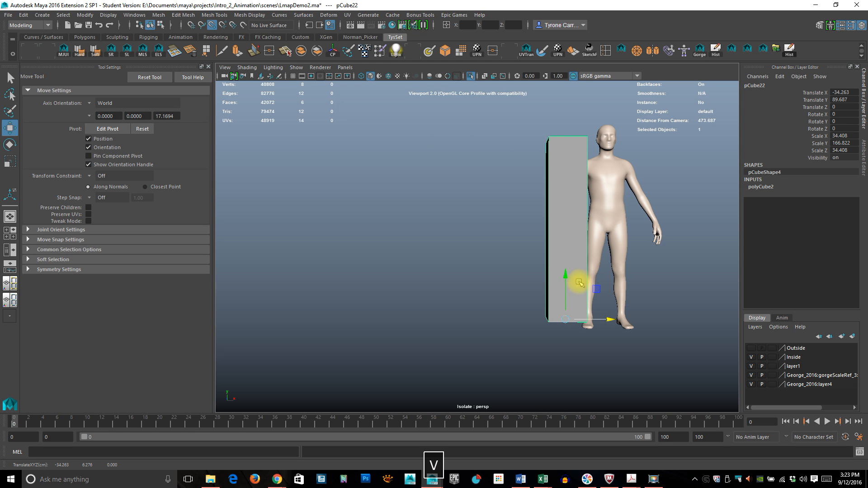
drag(569, 275, 584, 324)
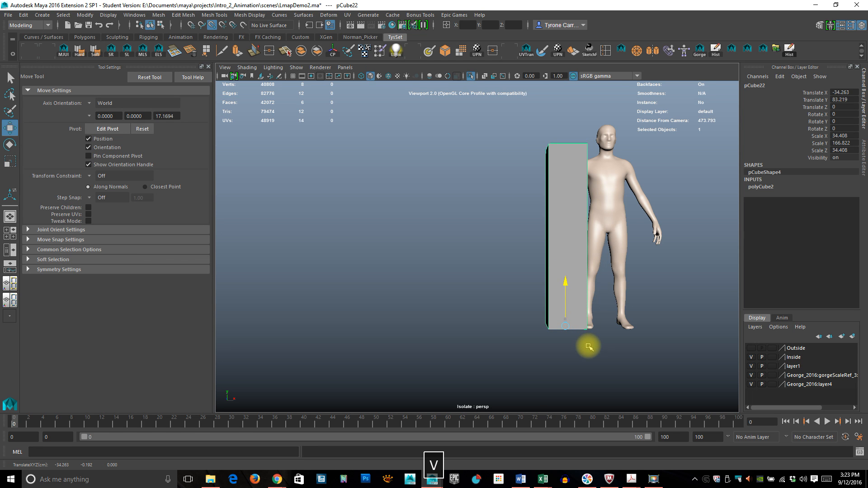
drag(610, 326, 530, 330)
Step: Scale the box to about 102.2 in X and 188.8 in Y, making it slightly taller than the figure
key(e)
key(r)
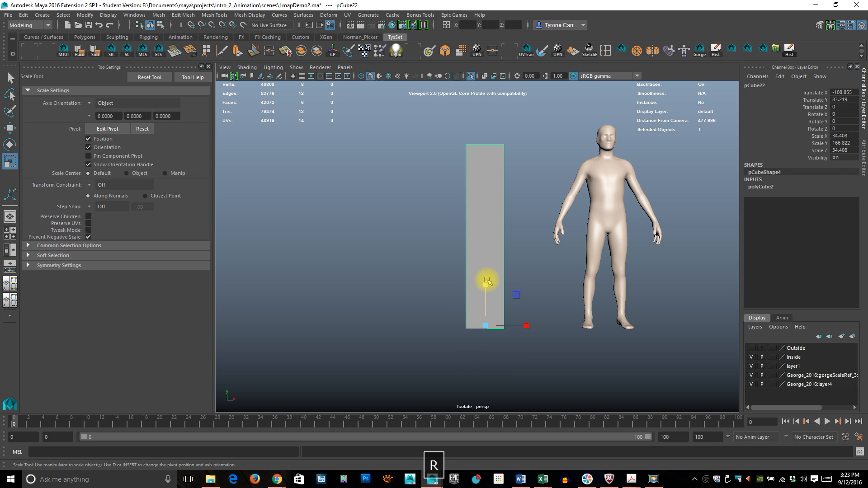
drag(487, 281, 484, 276)
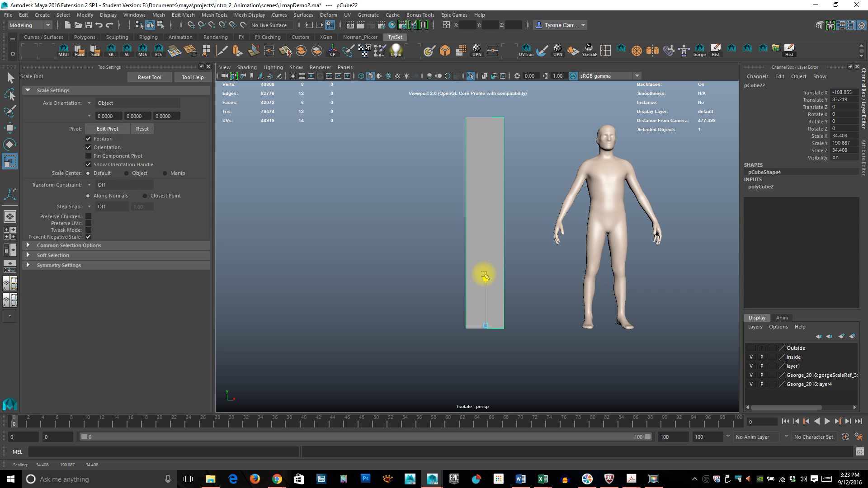
drag(525, 327, 606, 343)
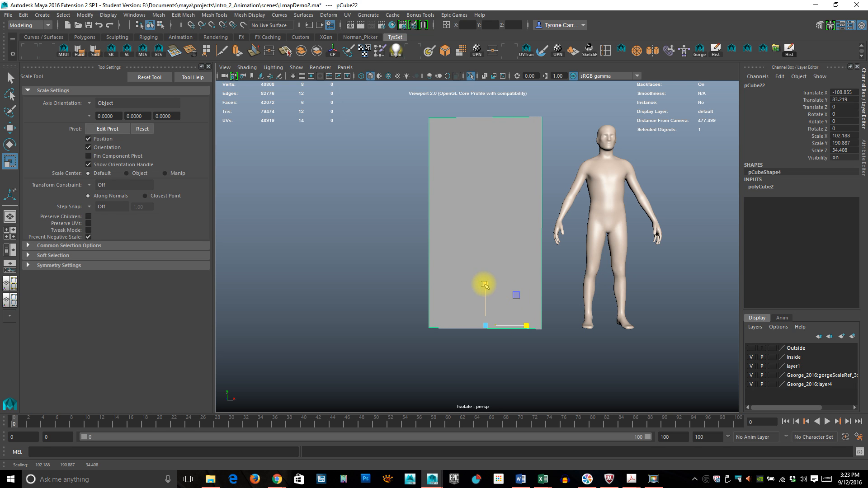
drag(484, 284, 484, 285)
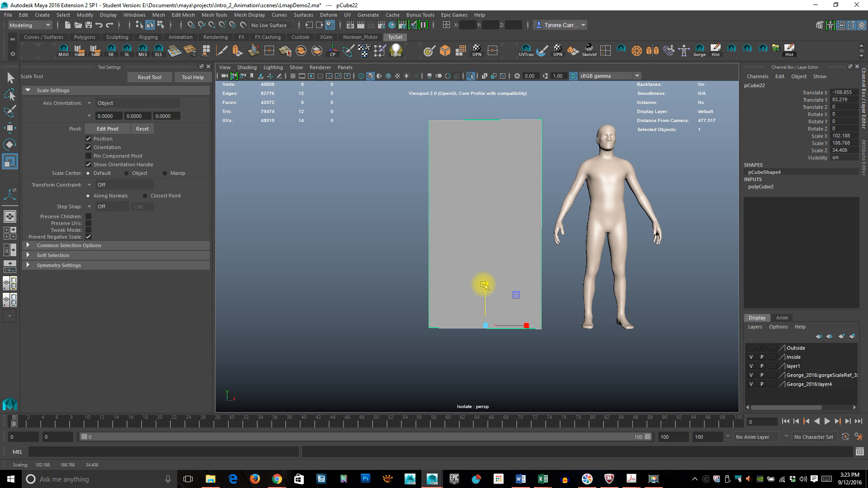
Step: Scale the box's depth to about 37.1 in Z and move it back to about Z -21.8
alt+drag(577, 348, 448, 316)
key(w)
mouse_move(567, 330)
alt+mouse_down()
mouse_move(519, 325)
mouse_move(489, 304)
mouse_move(476, 269)
mouse_move(496, 303)
mouse_move(476, 313)
mouse_move(480, 337)
mouse_move(469, 343)
mouse_move(500, 333)
mouse_move(495, 316)
mouse_move(557, 335)
alt+mouse_up()
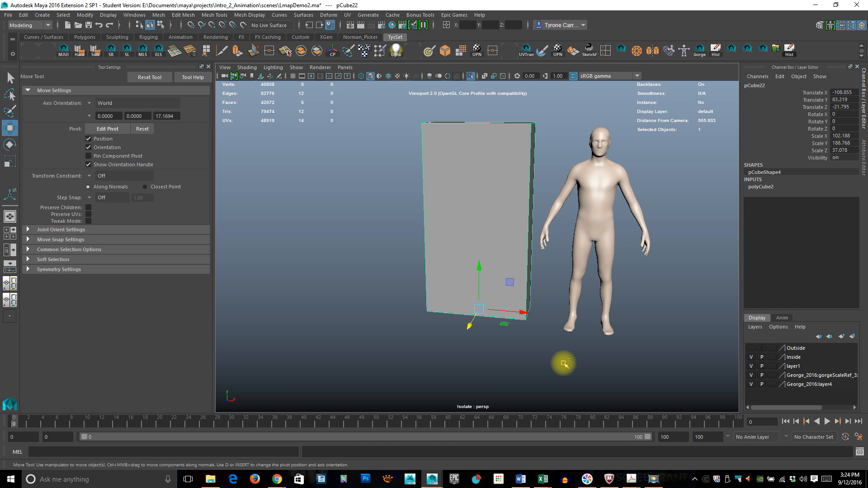
Step: Duplicate the box twice in a row along X, placing the copies at about -234 and -364
key(ctrl+d)
drag(520, 310, 300, 287)
key(ctrl+d)
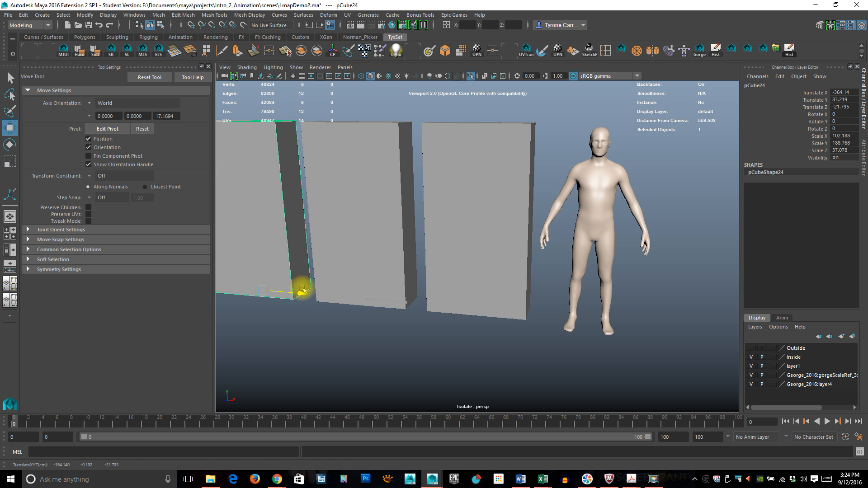
Step: Extrude the front face of the middle box with an offset of 2.9 to form a thin inset border
alt+drag(434, 275, 482, 293)
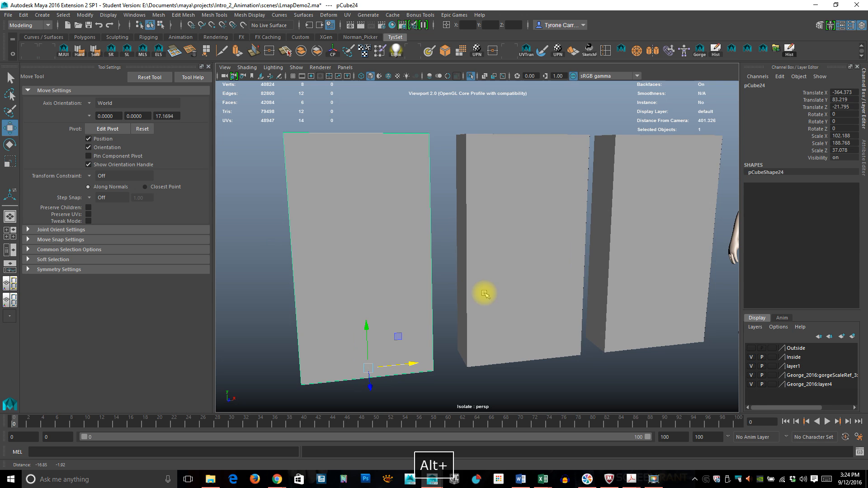
click(552, 236)
alt+drag(568, 289, 462, 271)
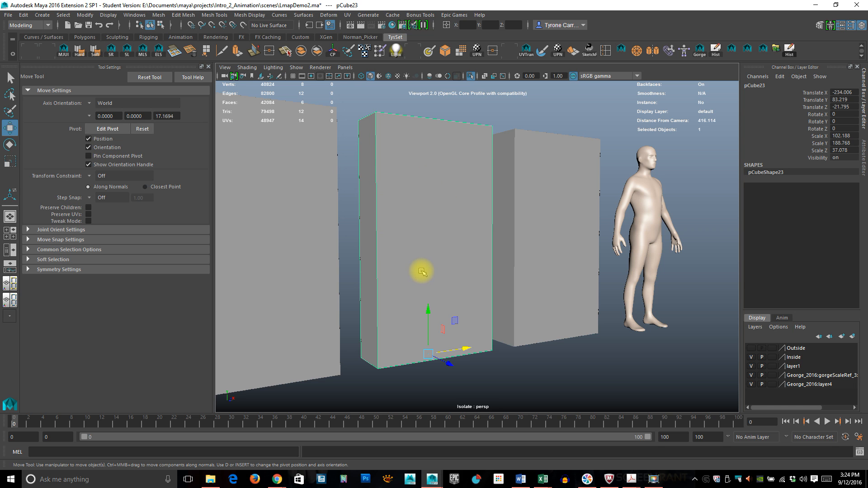
alt+right_drag(395, 274, 471, 272)
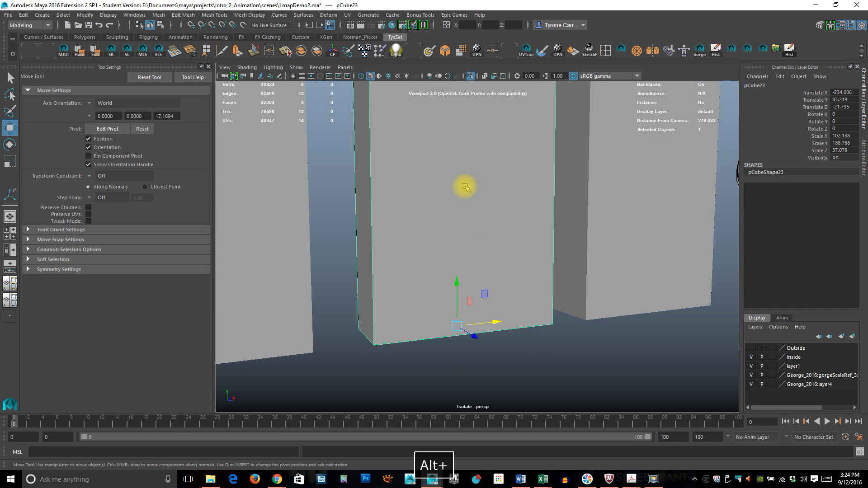
right_drag(463, 188, 463, 203)
click(463, 204)
alt+right_drag(508, 240, 474, 281)
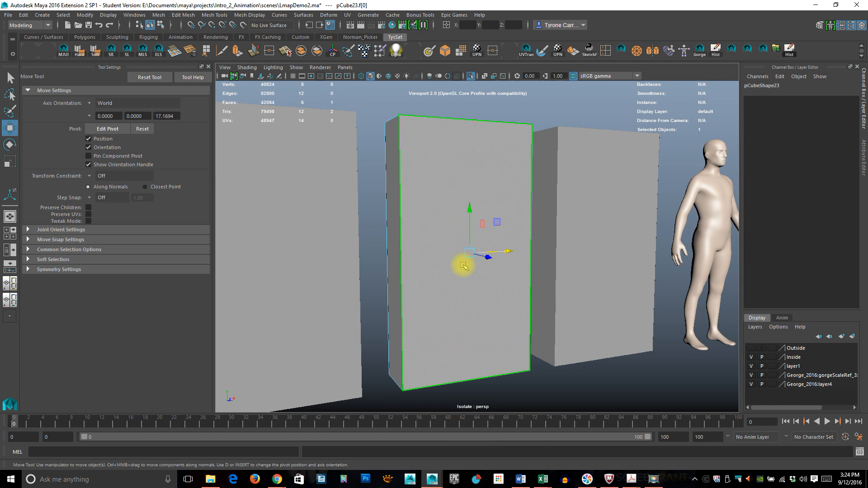
click(236, 51)
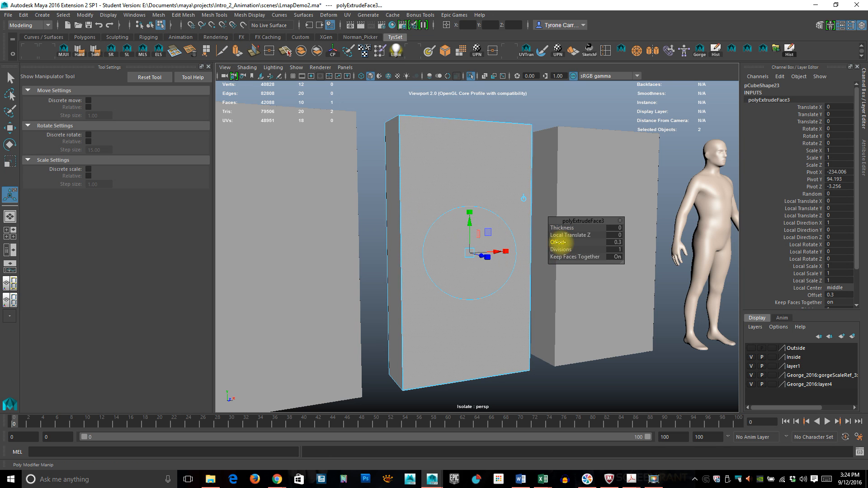
drag(562, 242, 564, 246)
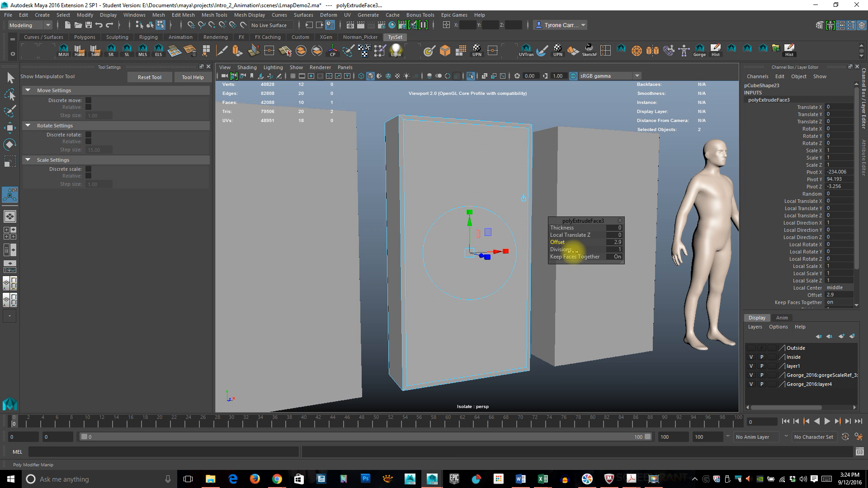
Step: Extrude the inset face inward with a Local Translate Z of about -33.5 to hollow the box, and return to object mode
mouse_move(629, 382)
alt+mouse_down()
mouse_move(542, 401)
mouse_move(620, 380)
alt+mouse_up()
alt+right_drag(471, 339, 447, 320)
alt+drag(447, 320, 492, 345)
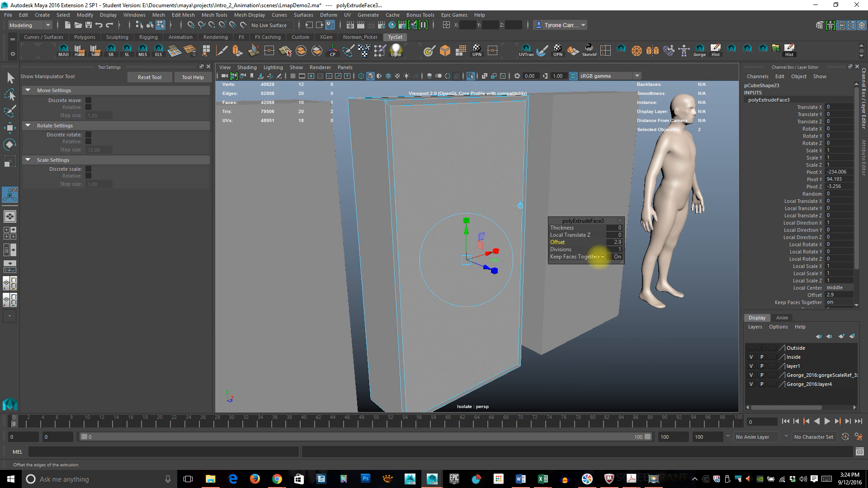
click(235, 49)
drag(486, 266, 451, 250)
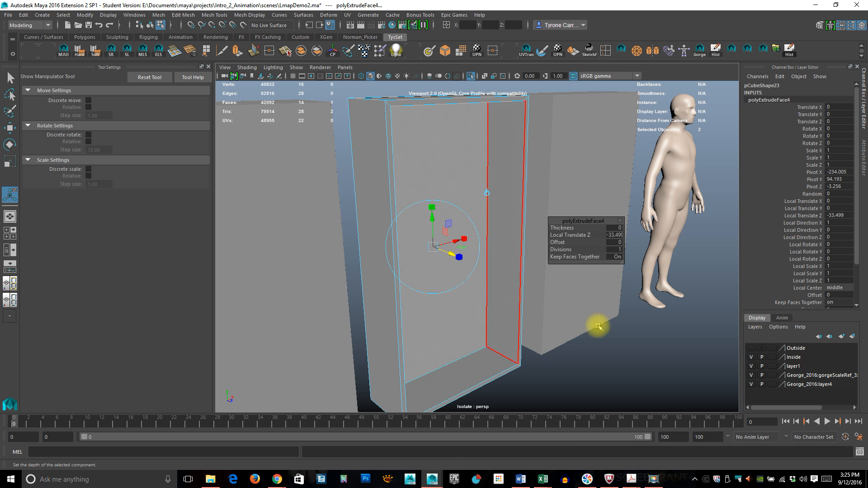
alt+drag(595, 324, 457, 147)
right_drag(456, 148, 489, 135)
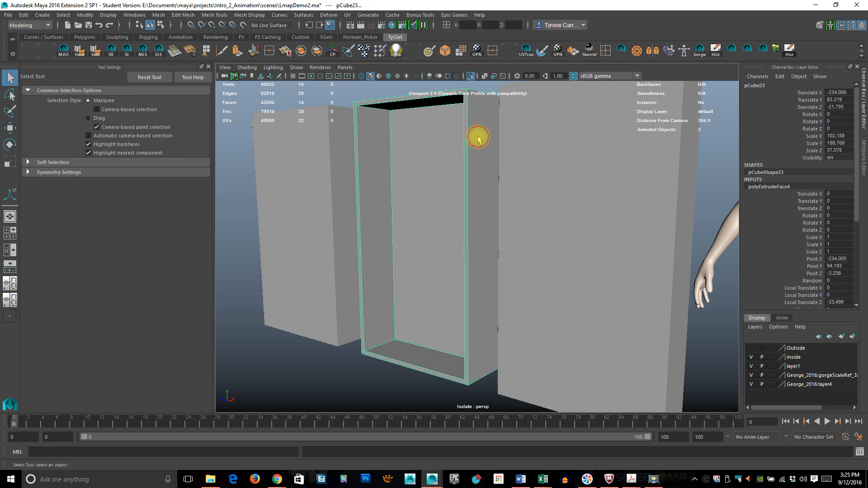
Step: Flatten the solid box on the far side of the hollowed box into a thin shelf board, scaled to about 3.4 in Y
alt+drag(450, 262, 478, 264)
scroll(442, 270, down, 5)
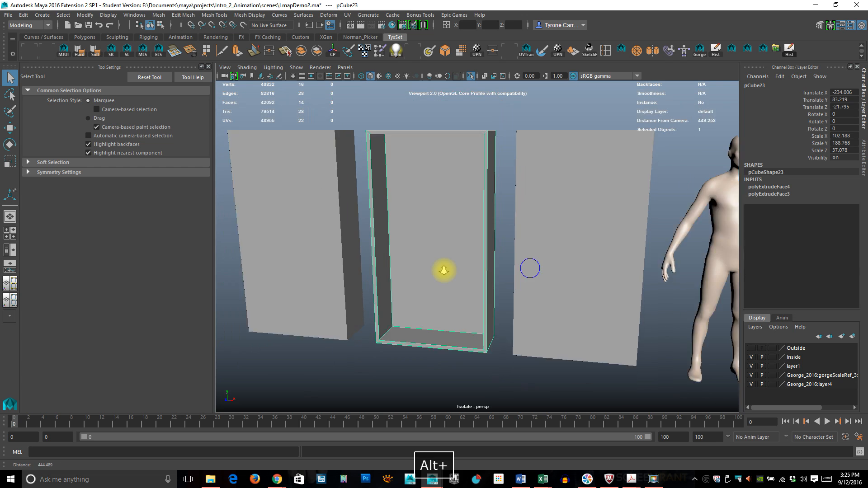
click(353, 290)
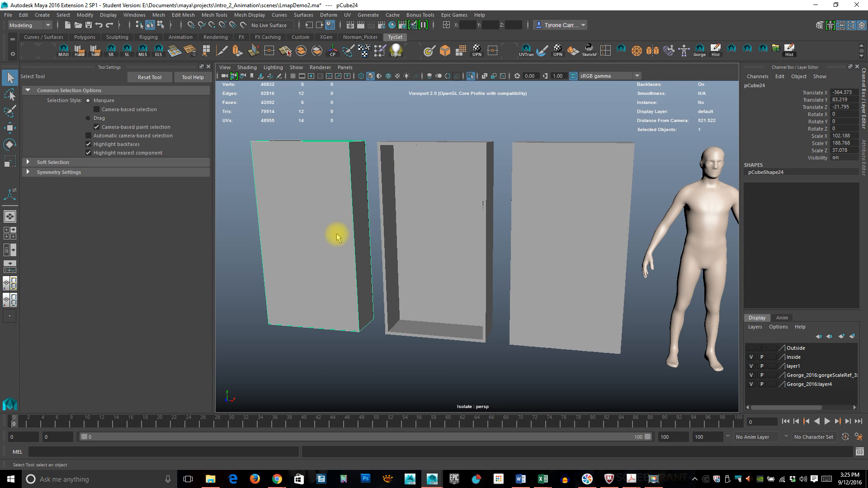
key(e)
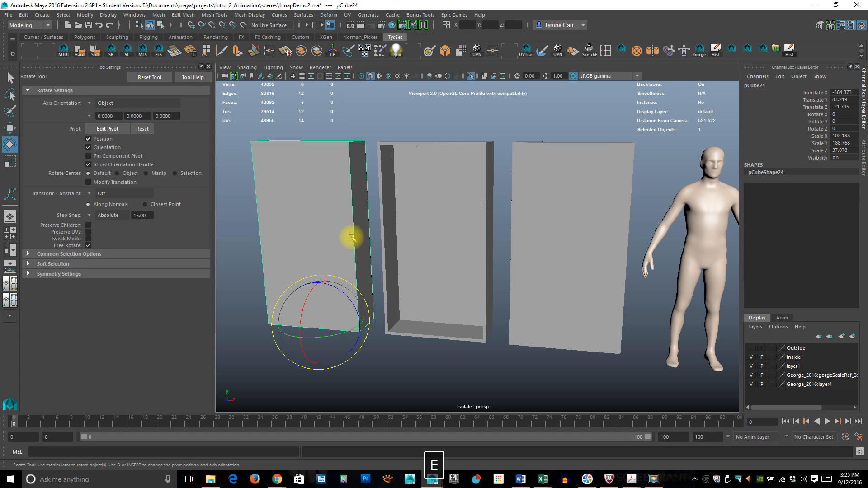
key(r)
drag(319, 281, 322, 322)
drag(321, 321, 321, 319)
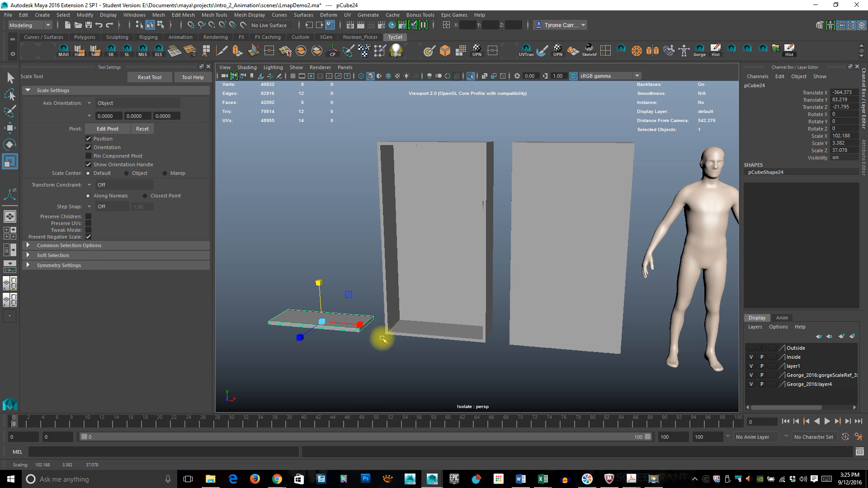
Step: Move the shelf board into the hollowed box at about X -235.1 and raise it to about Y 108
key(w)
drag(366, 325, 482, 335)
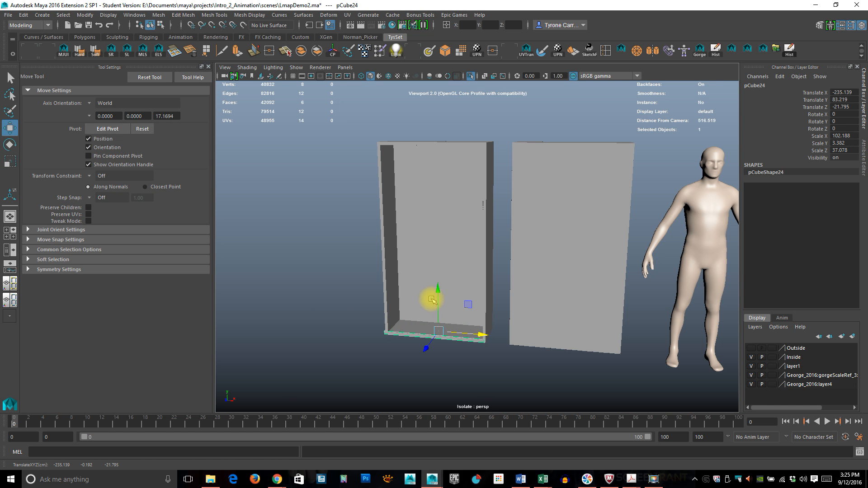
drag(436, 290, 442, 263)
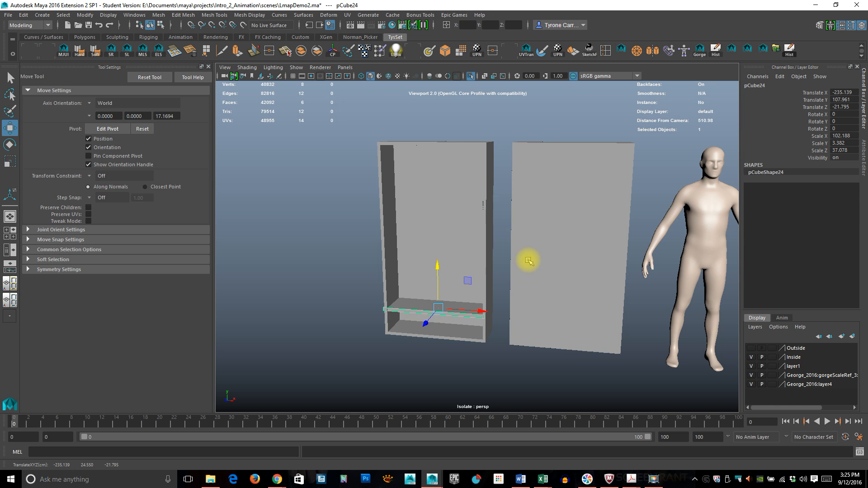
Step: Scale the shelf's width to about 96.5 in X and center it between the bookcase's side walls at about X -234.2
key(f)
mouse_move(479, 302)
alt+mouse_down()
mouse_move(494, 294)
mouse_move(490, 302)
alt+mouse_up()
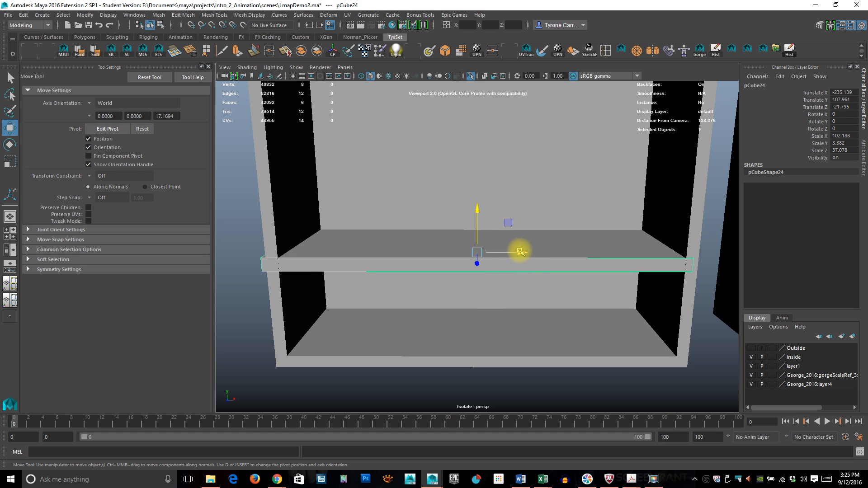
key(r)
drag(520, 252, 518, 253)
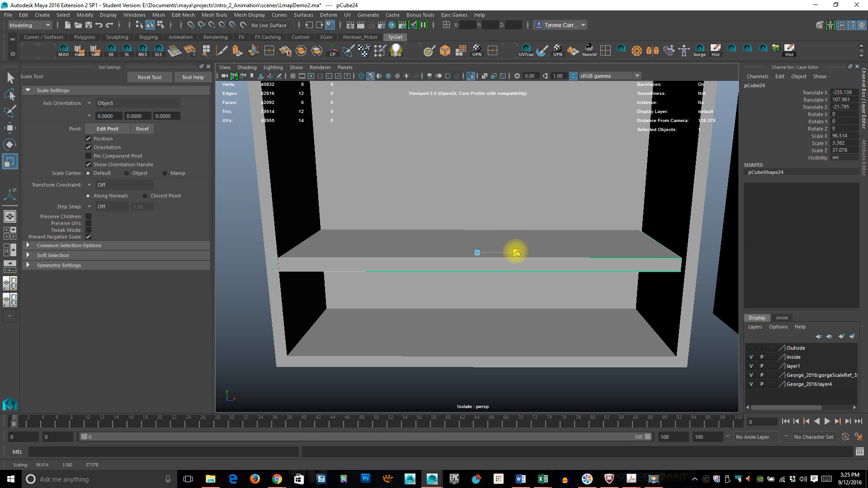
key(w)
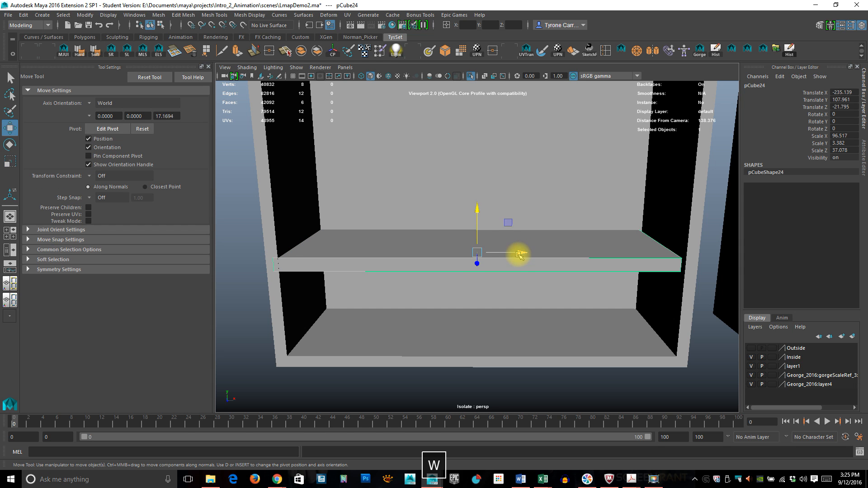
drag(518, 253, 520, 255)
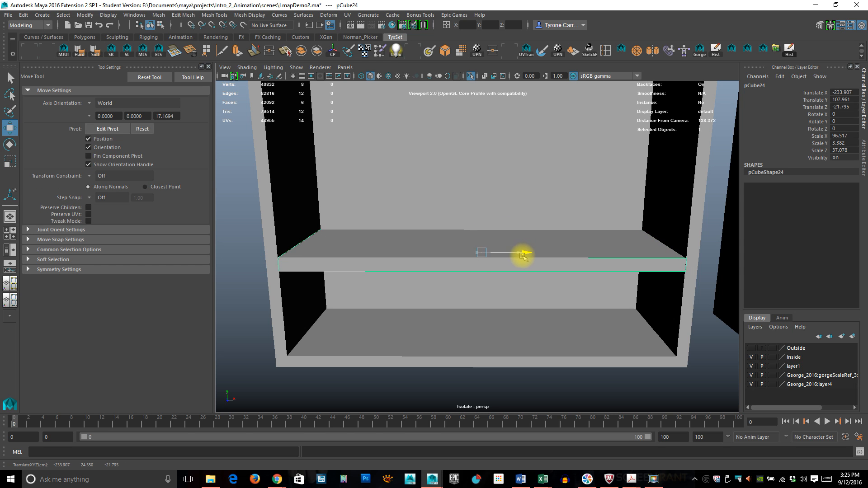
Step: With wireframe shown over the shading, scale the shelf's depth to about 35.1 in Z and its thickness to about 2.6 in Y
alt+drag(530, 258, 673, 308)
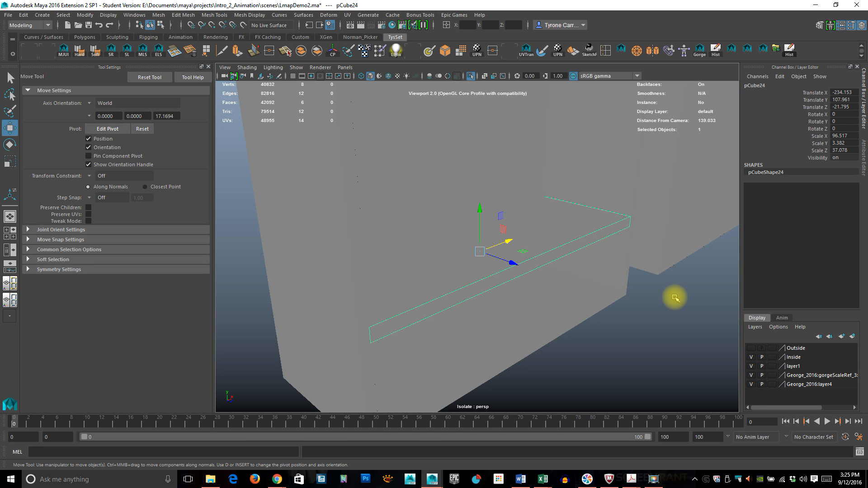
key(r)
drag(511, 261, 509, 261)
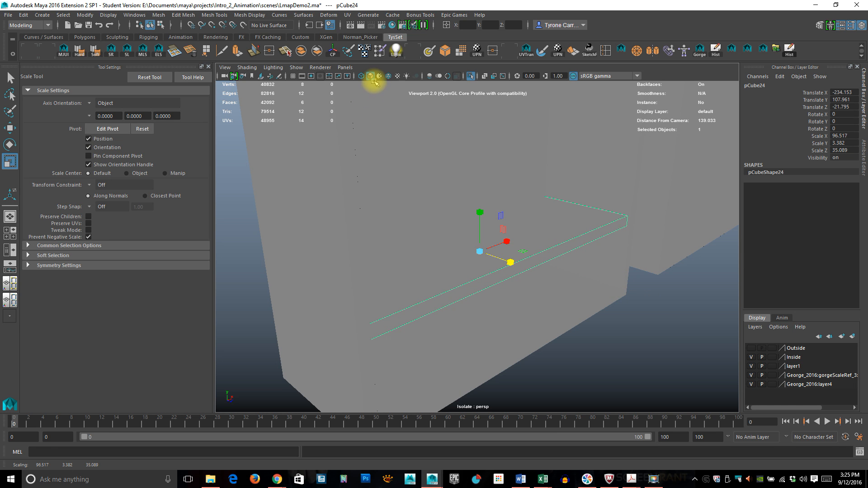
click(388, 76)
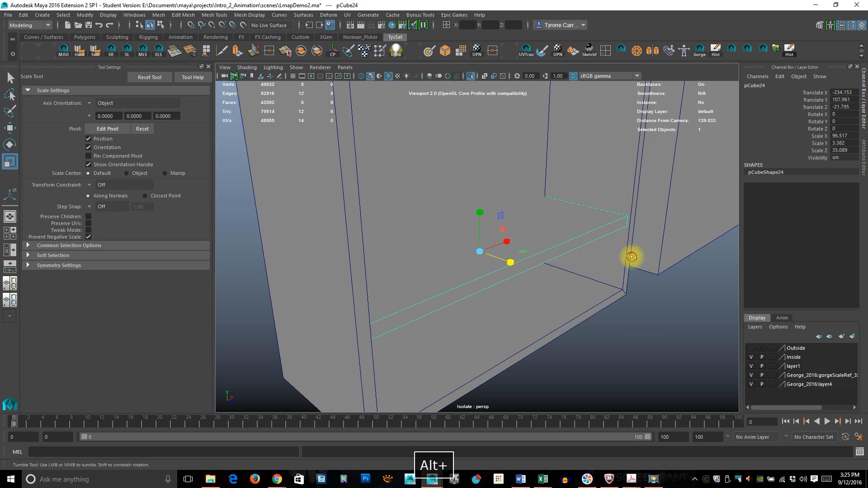
alt+drag(630, 253, 529, 235)
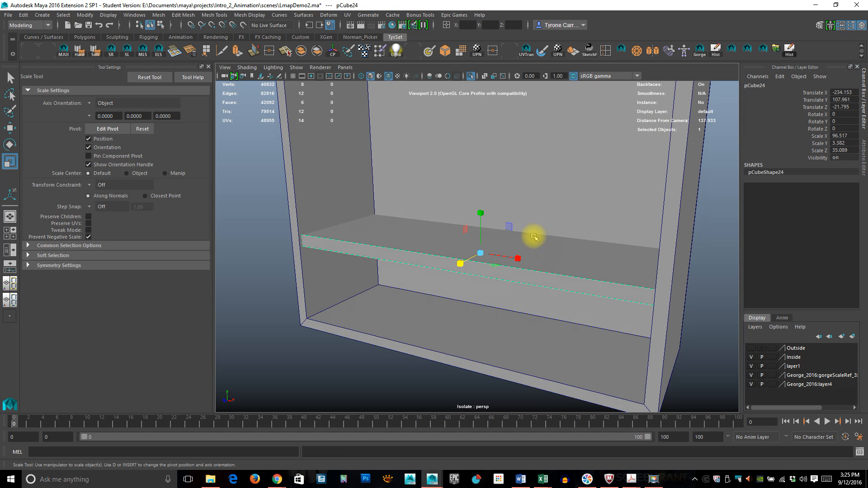
drag(480, 216, 479, 225)
alt+drag(479, 225, 535, 251)
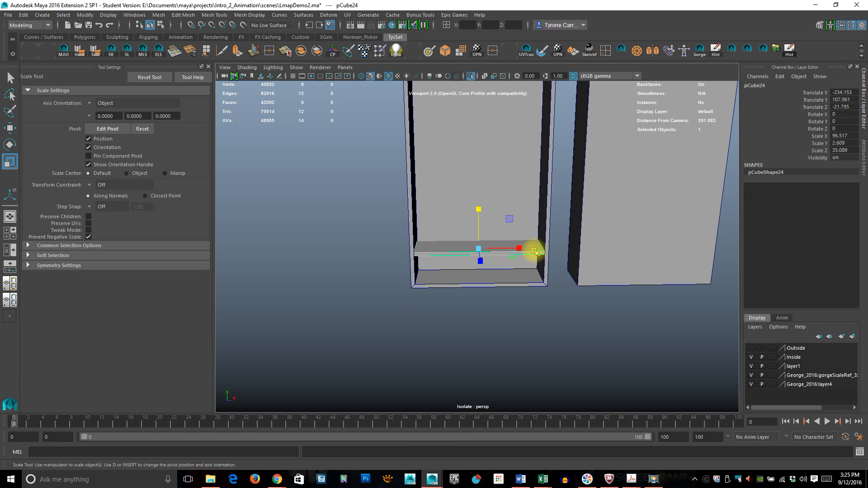
Step: Stack two duplicates of the shelf higher up in the bookcase, placing the uppermost at about Y 187.6
key(w)
drag(481, 205, 480, 88)
key(ctrl+d)
key(ctrl+d)
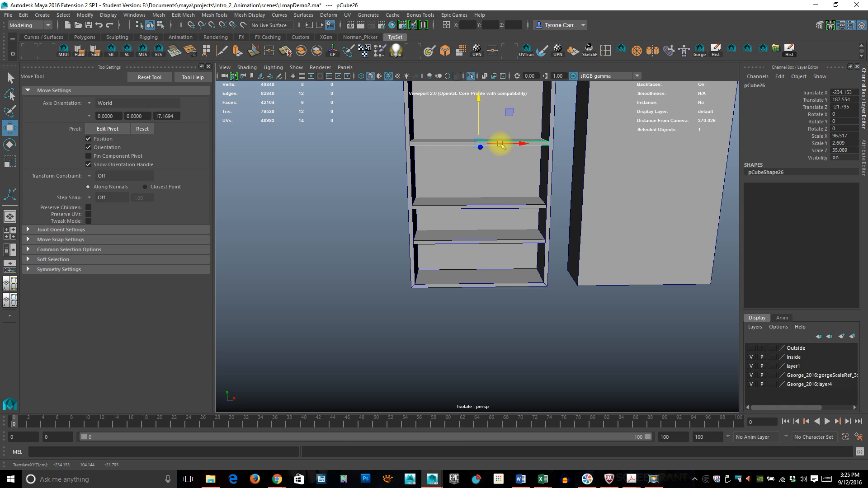
Step: Duplicate the uppermost shelf twice more, placing the copies at about Y 215.9 and Y 244.6
alt+drag(501, 145, 523, 194)
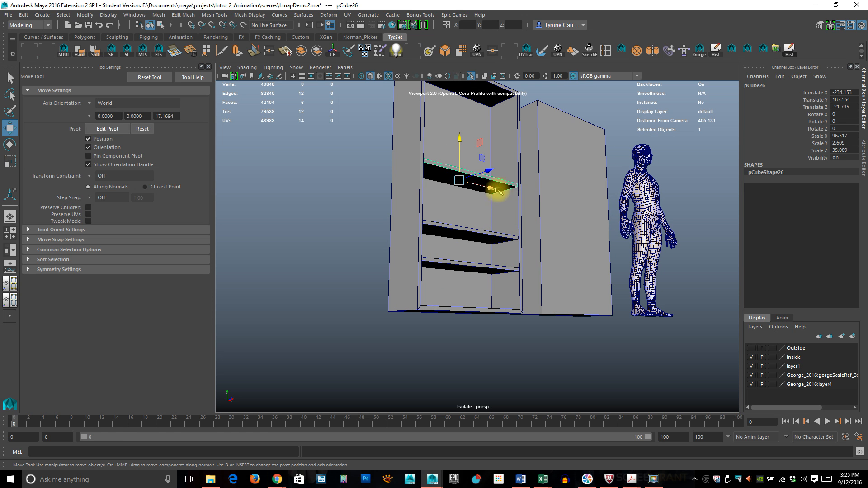
alt+drag(585, 246, 517, 280)
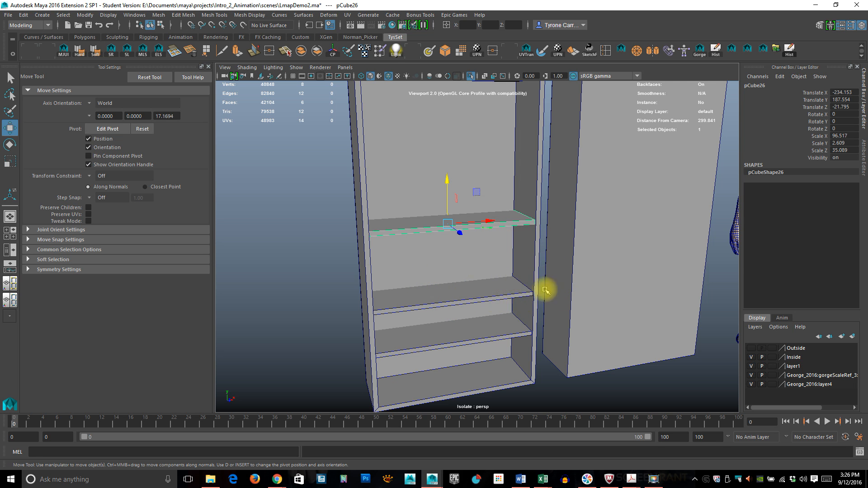
alt+drag(548, 291, 432, 309)
key(ctrl+d)
key(ctrl+d)
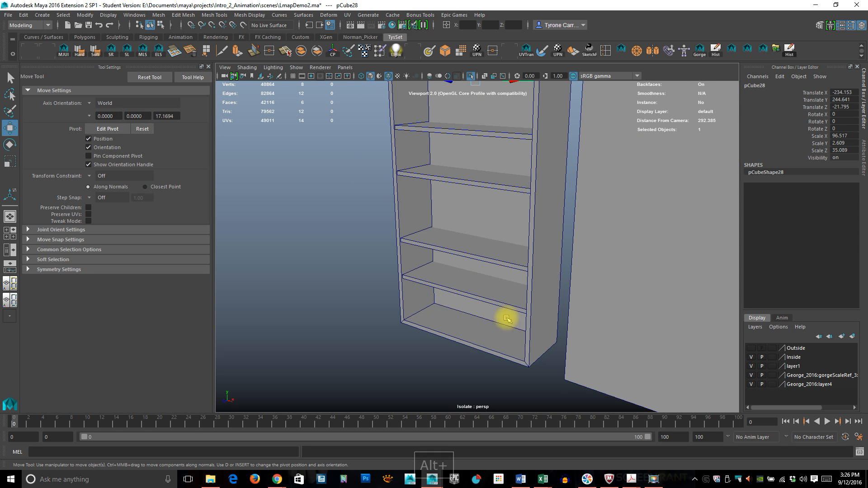
alt+drag(494, 310, 515, 262)
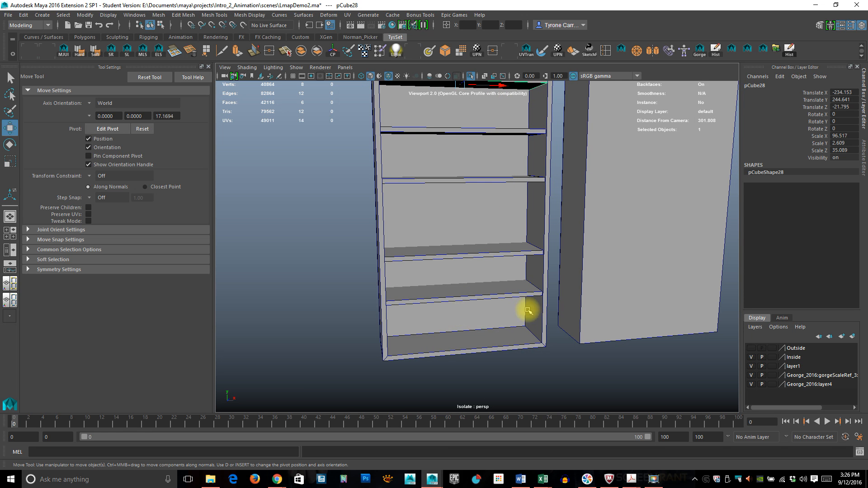
Step: Select the third and fourth shelves from the bottom and raise them together slightly, the lower one to about Y 189.7
alt+drag(528, 329, 550, 322)
alt+right_drag(550, 322, 514, 251)
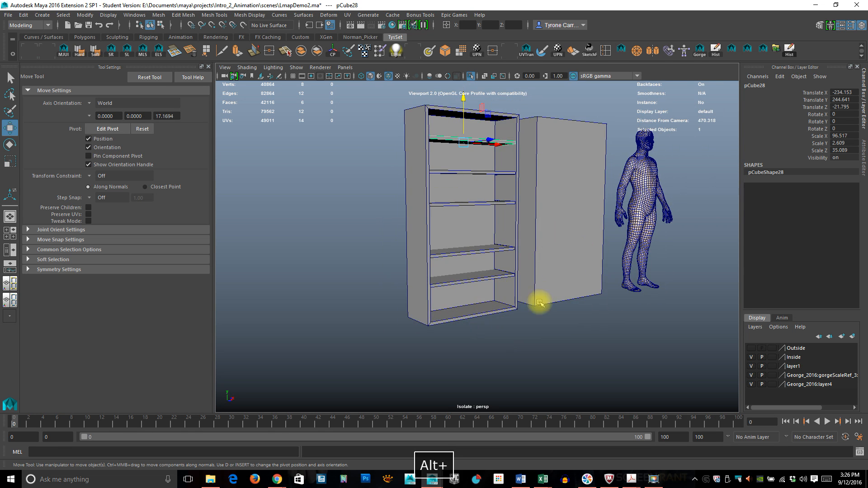
mouse_move(538, 303)
alt+mouse_down()
mouse_move(537, 294)
mouse_move(523, 297)
mouse_move(540, 294)
alt+mouse_up()
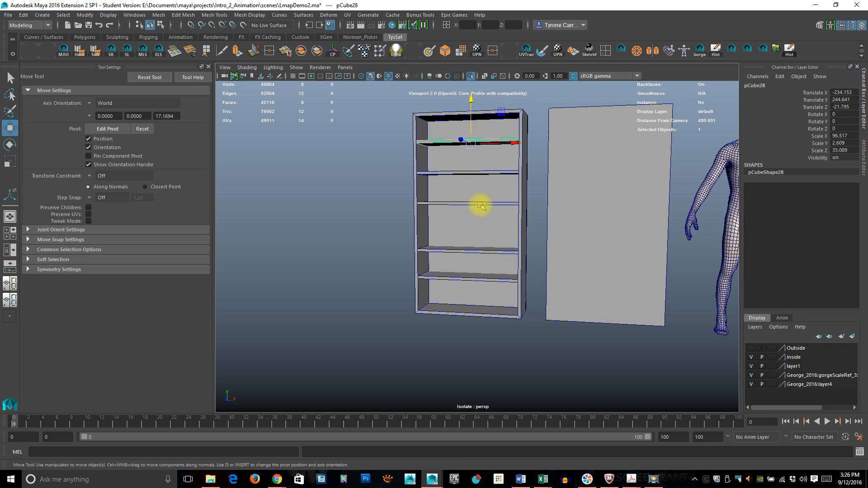
click(484, 189)
click(487, 172)
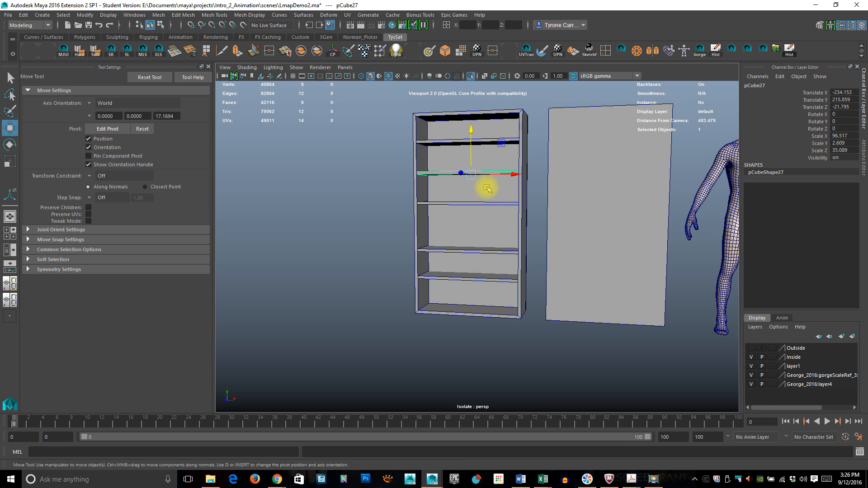
shift+click(482, 203)
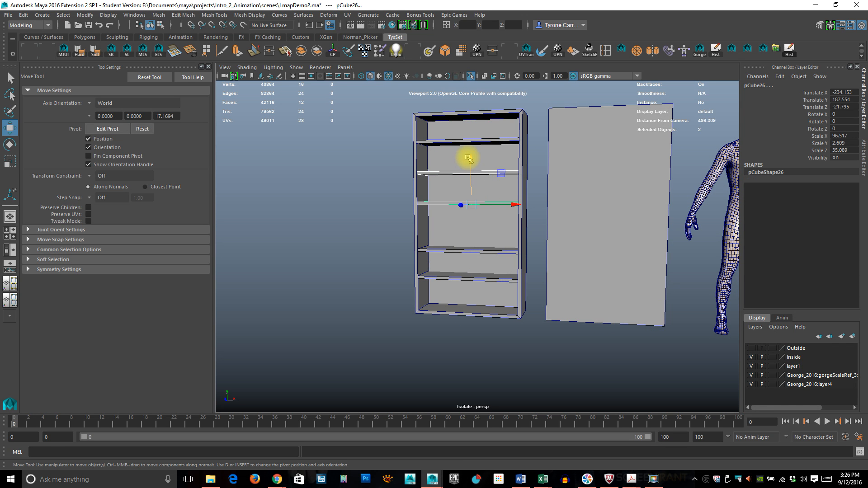
drag(467, 159, 469, 156)
alt+drag(485, 247, 539, 248)
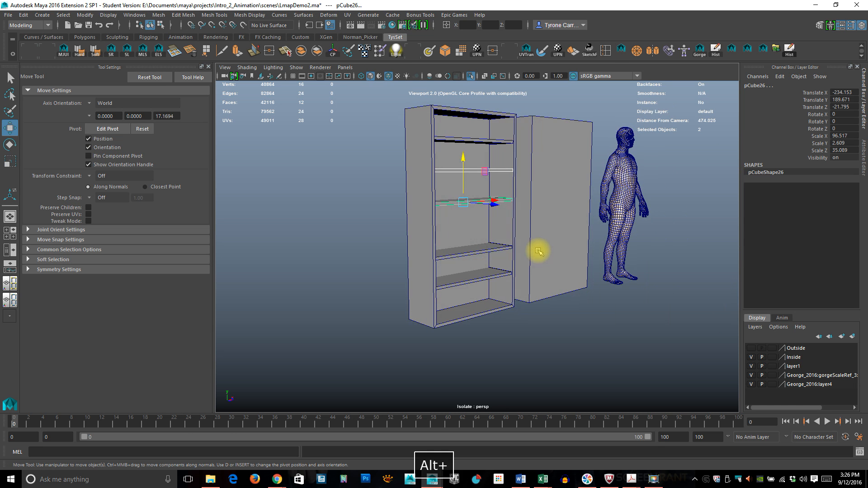
Step: Examine the shelved bookcase from several angles beside the solid box and the human figure
click(576, 253)
alt+right_drag(490, 287, 495, 208)
alt+drag(518, 246, 416, 186)
alt+drag(425, 251, 468, 257)
alt+right_drag(468, 257, 442, 258)
alt+drag(442, 258, 548, 280)
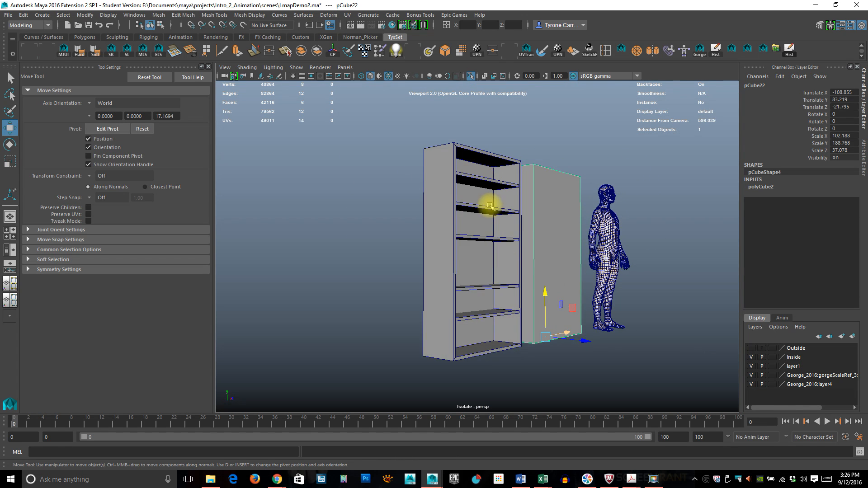
alt+drag(488, 201, 511, 360)
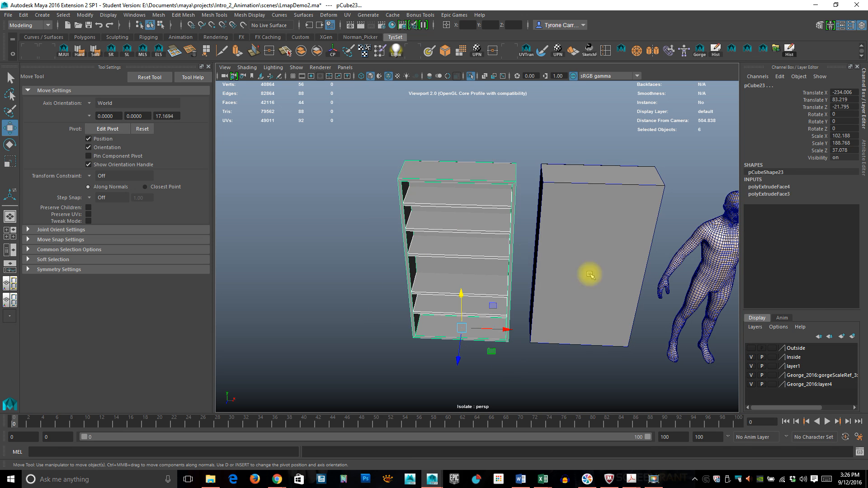
alt+drag(588, 304, 524, 235)
Step: Insert seven evenly spaced horizontal edge loops around the solid box next to the figure, and leave the Insert Edge Loop tool
click(502, 234)
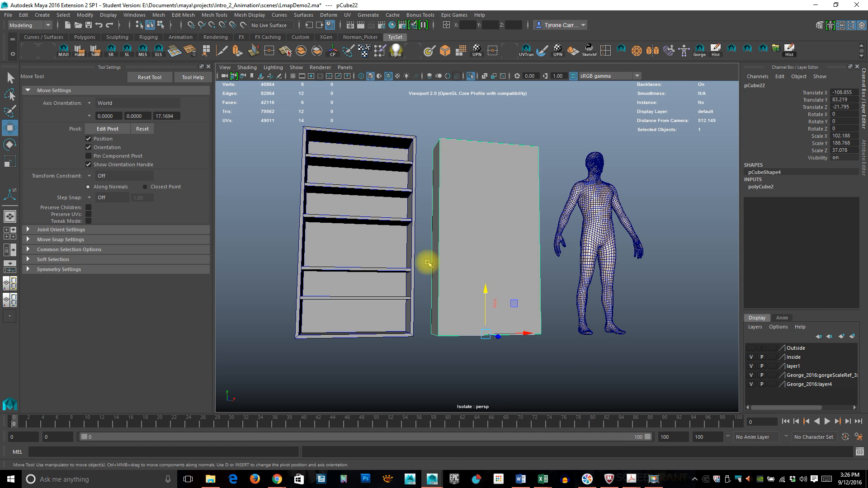
alt+right_drag(427, 259, 537, 260)
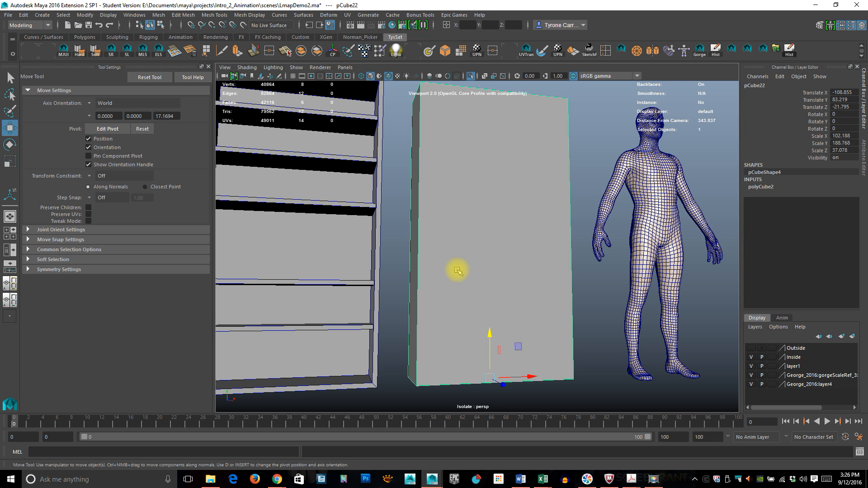
click(606, 50)
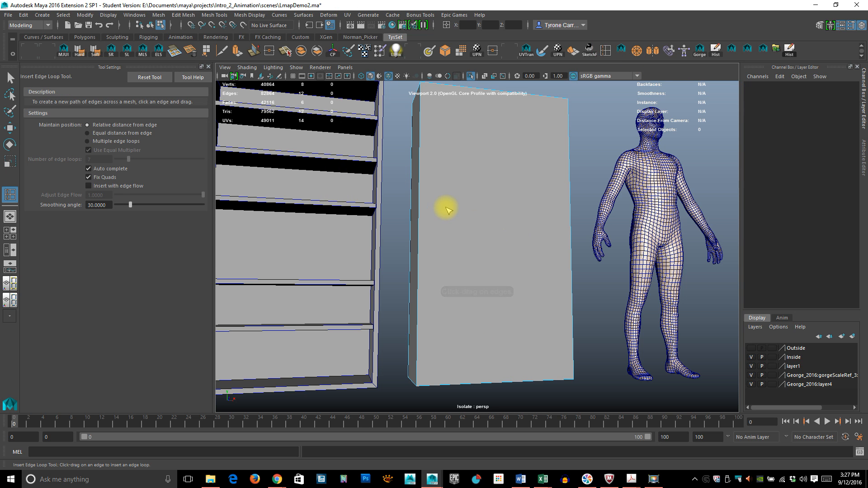
click(87, 142)
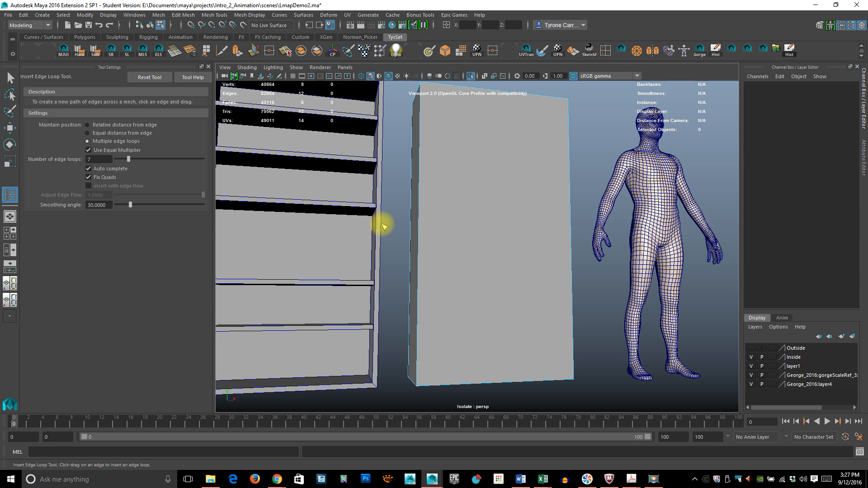
click(420, 229)
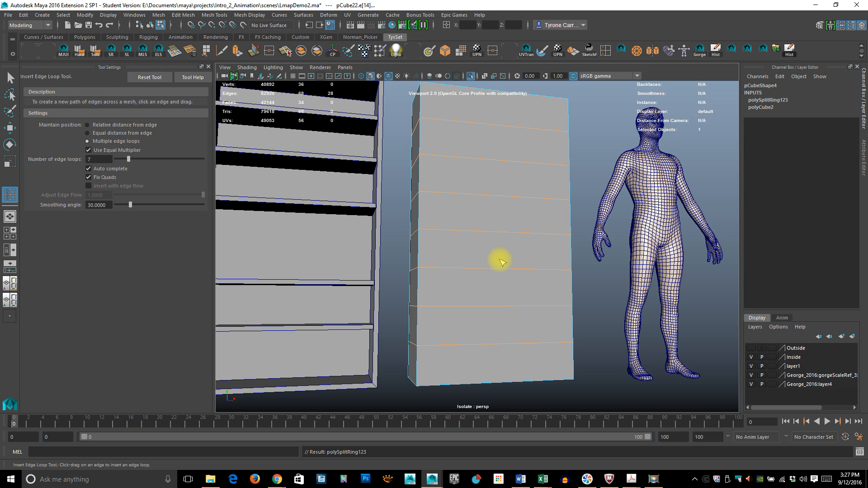
alt+drag(524, 258, 504, 296)
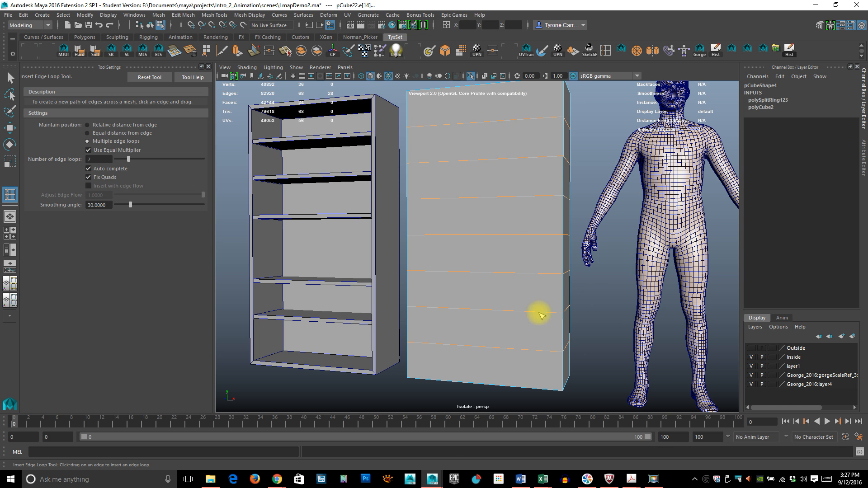
alt+drag(463, 294, 509, 294)
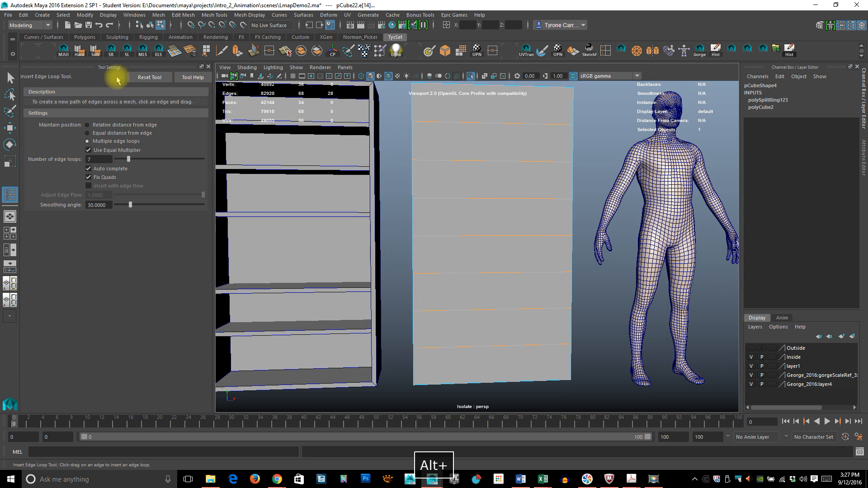
click(10, 78)
alt+drag(468, 234, 545, 198)
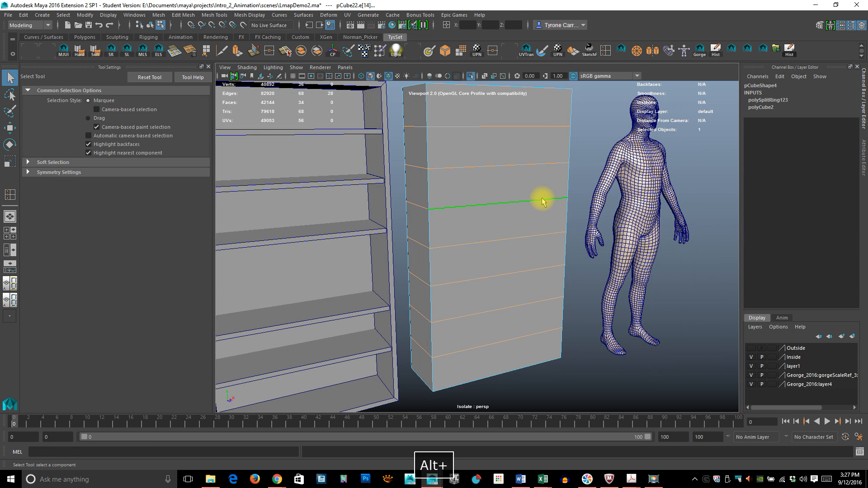
Step: Select the box's eight front faces and extrude them with Keep Faces Together off and an offset of 2.6
right_drag(515, 186, 517, 209)
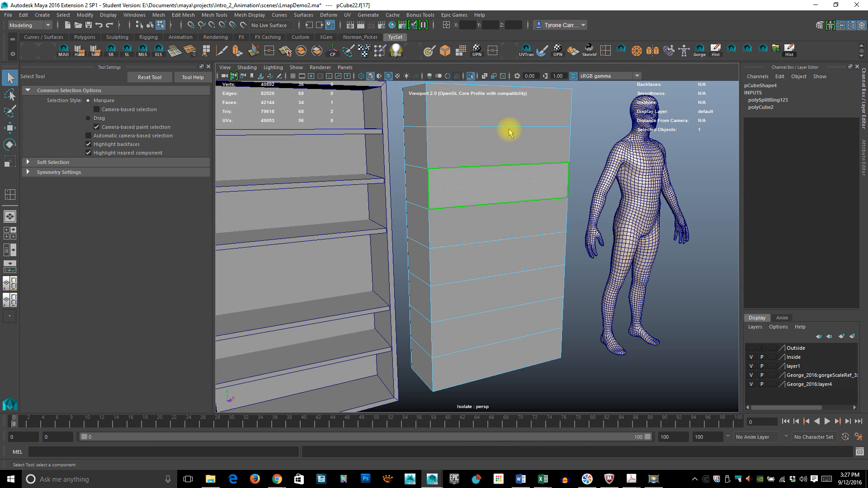
click(503, 111)
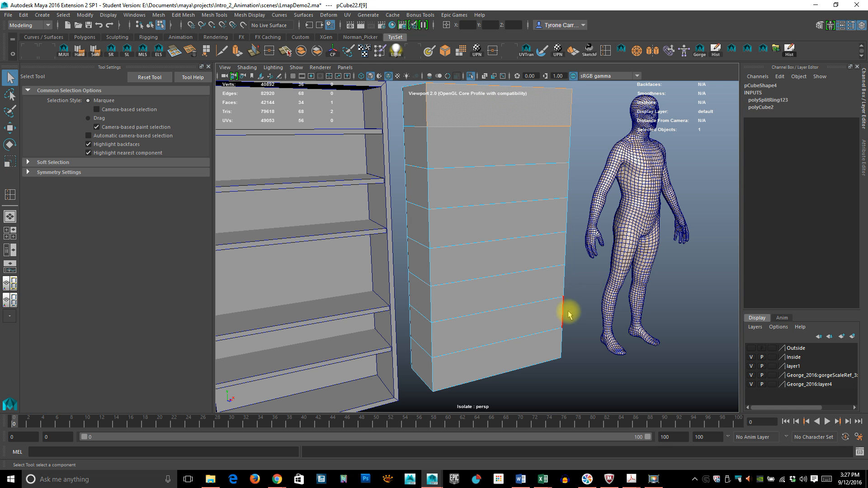
shift+click(512, 356)
shift+double_click(512, 357)
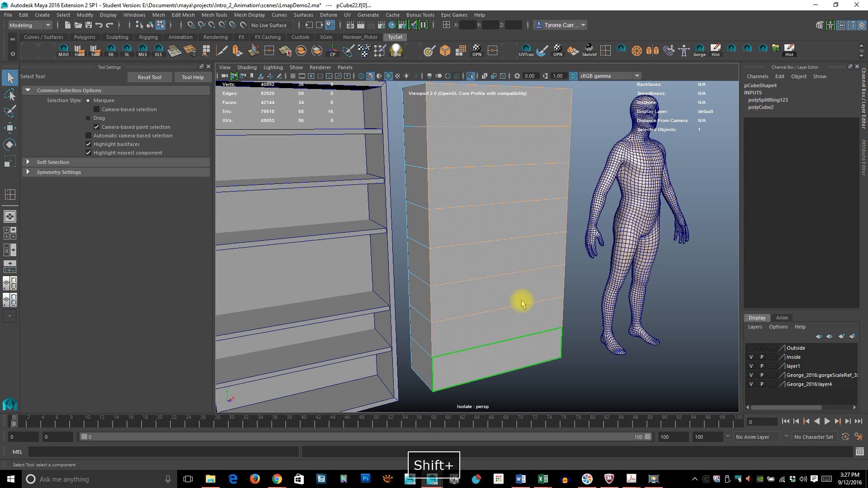
alt+drag(608, 323, 467, 353)
alt+drag(423, 290, 484, 219)
alt+drag(498, 326, 510, 246)
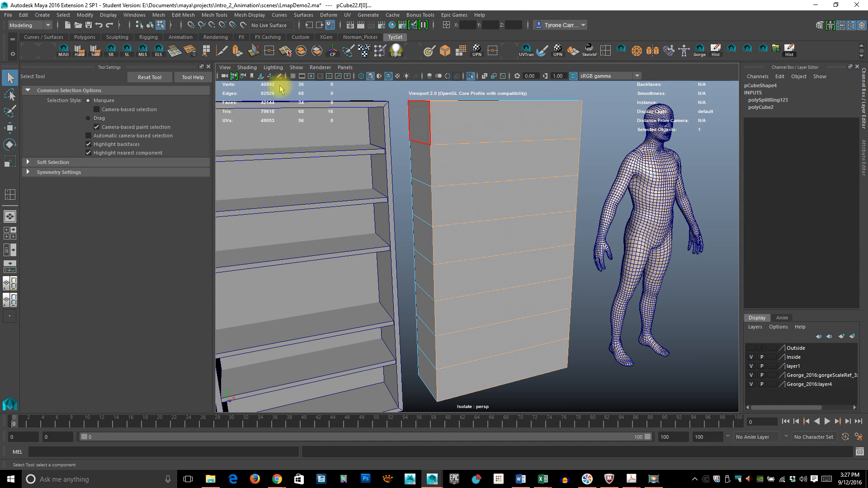
click(236, 50)
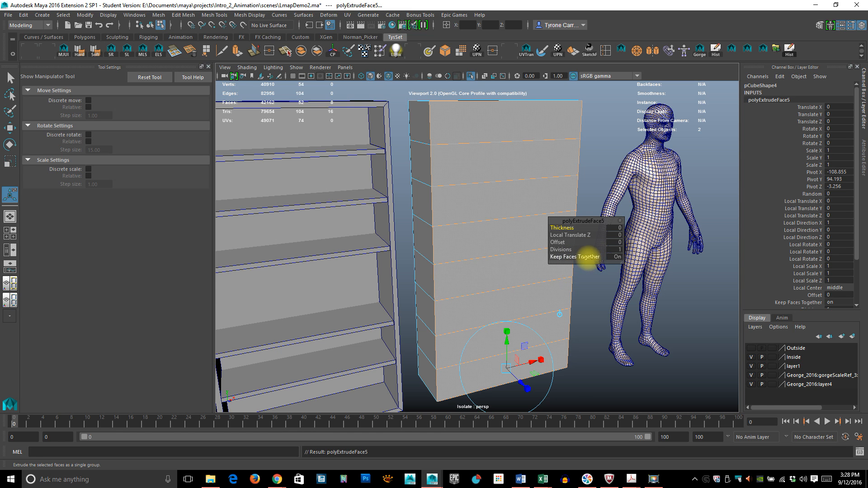
click(587, 257)
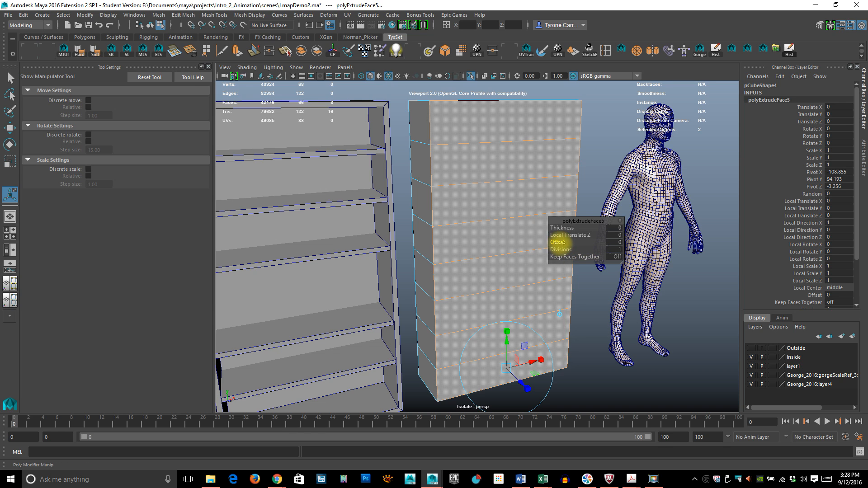
drag(558, 243, 572, 244)
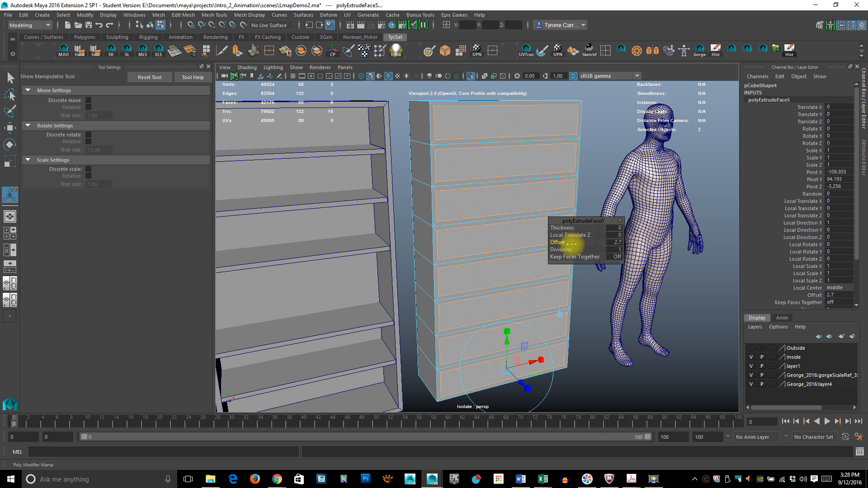
Step: Scale the inset front faces vertically to a local Y scale of 1.066 to thin the dividers between them
alt+drag(456, 241, 407, 240)
alt+right_drag(408, 240, 541, 225)
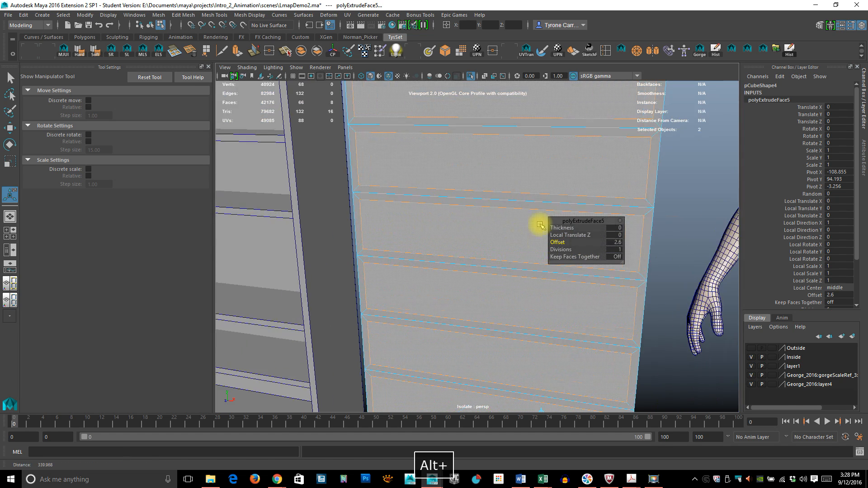
alt+middle_drag(523, 158, 436, 298)
alt+right_drag(436, 298, 453, 266)
alt+drag(465, 281, 537, 305)
alt+right_drag(525, 367, 446, 368)
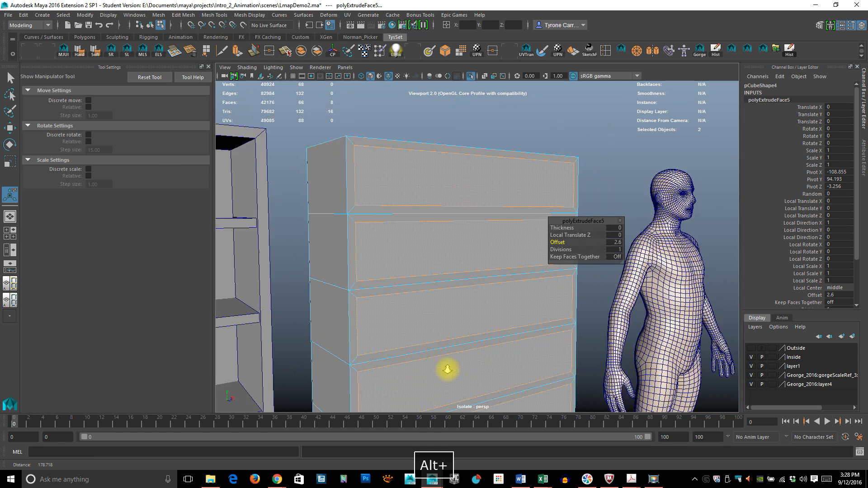
alt+drag(446, 368, 471, 351)
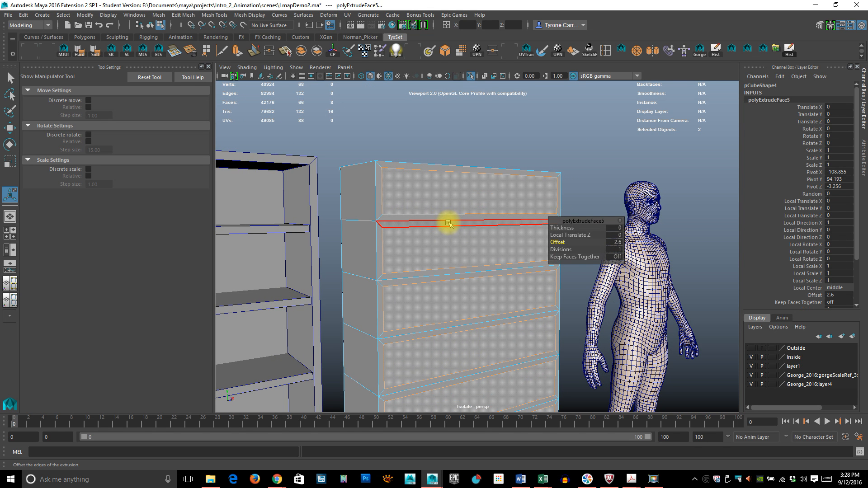
alt+middle_drag(519, 285, 514, 108)
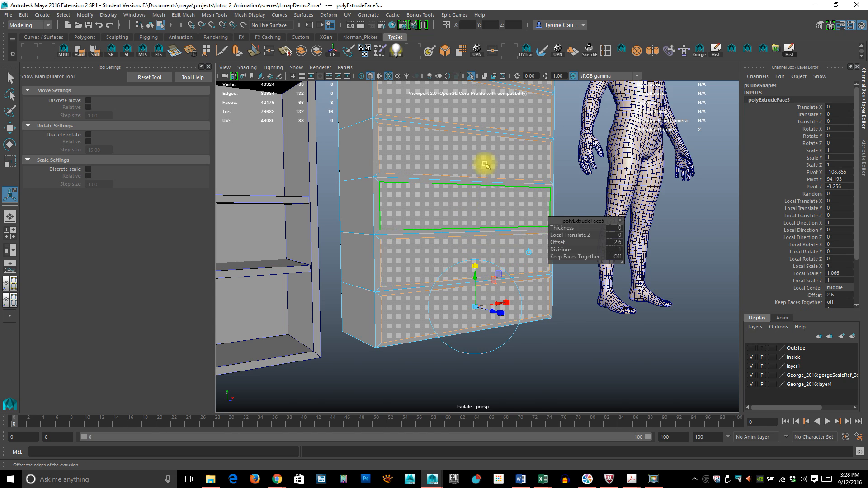
Step: Examine the inset front faces and the thickness of the borders between them from several angles, comparing them with the human figure
alt+drag(484, 164, 474, 312)
alt+drag(467, 294, 440, 261)
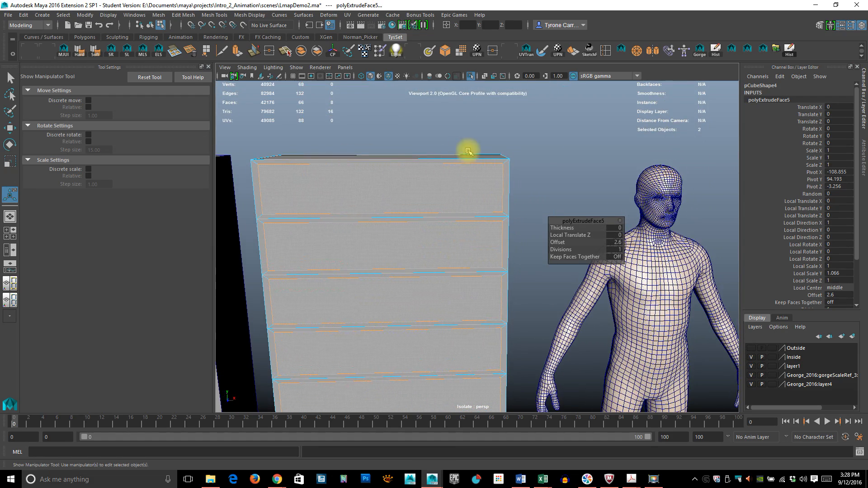
alt+drag(497, 240, 424, 262)
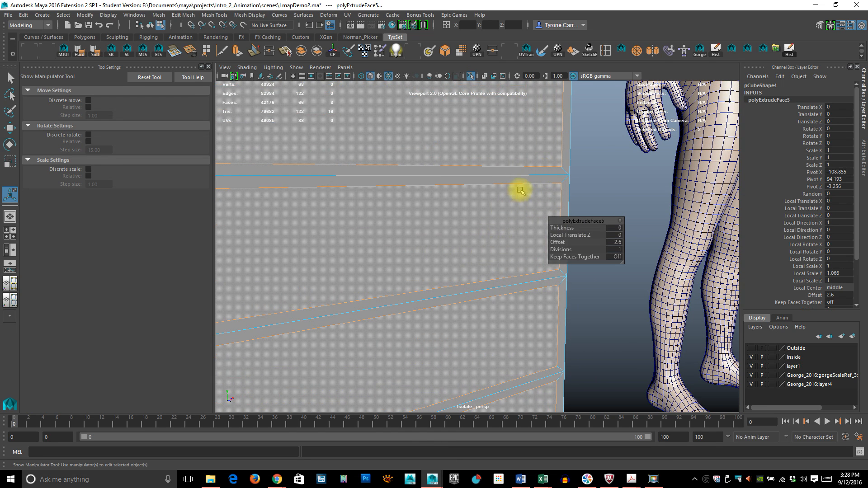
alt+right_drag(521, 268, 448, 334)
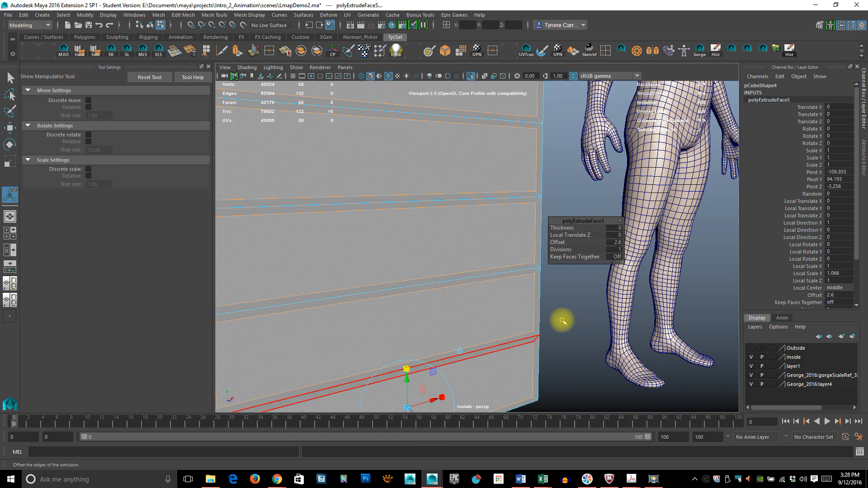
alt+drag(560, 321, 483, 310)
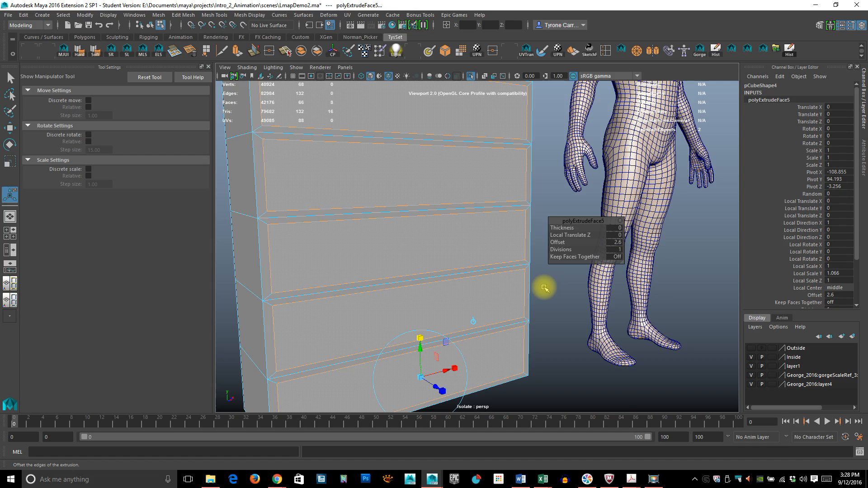
alt+drag(552, 356, 530, 386)
alt+middle_drag(488, 225, 498, 297)
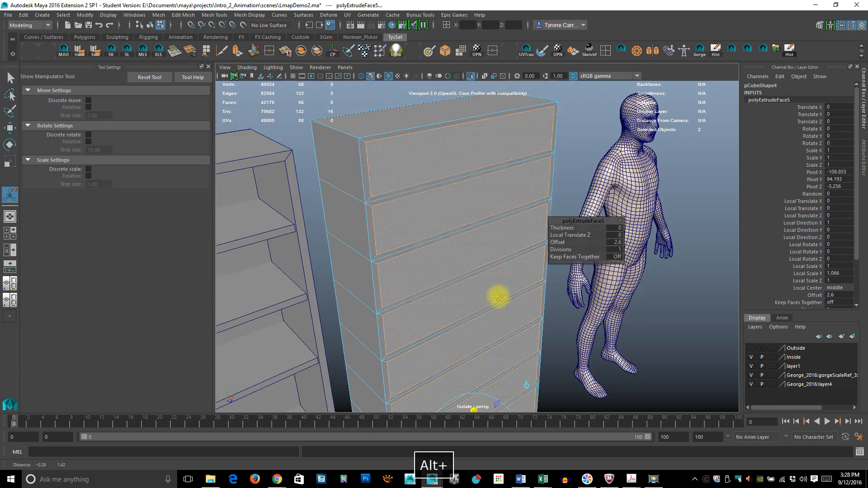
alt+drag(507, 347, 453, 336)
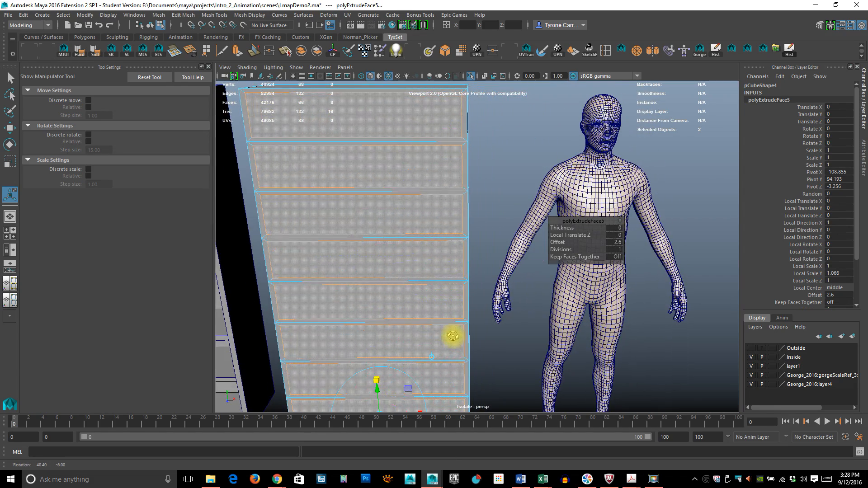
alt+drag(446, 289, 473, 257)
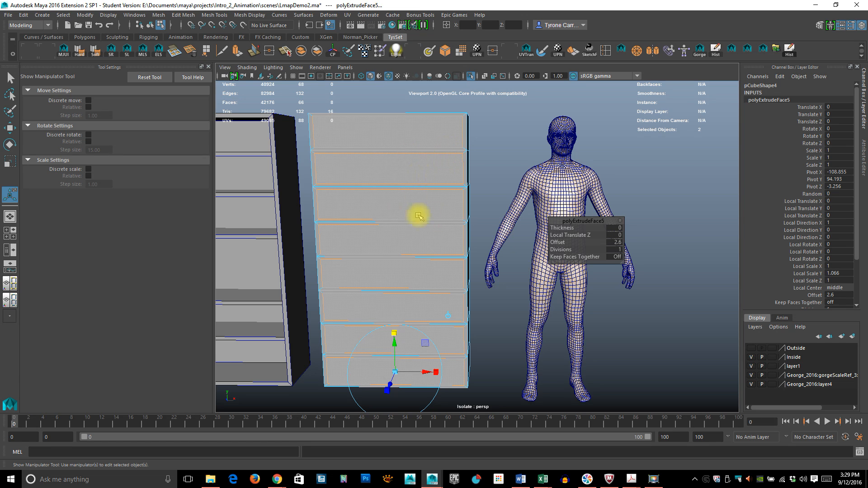
Step: Extrude the eight inset faces inward to a local Z translation of about -28.85, and return to object mode with nothing selected
alt+drag(453, 189, 630, 145)
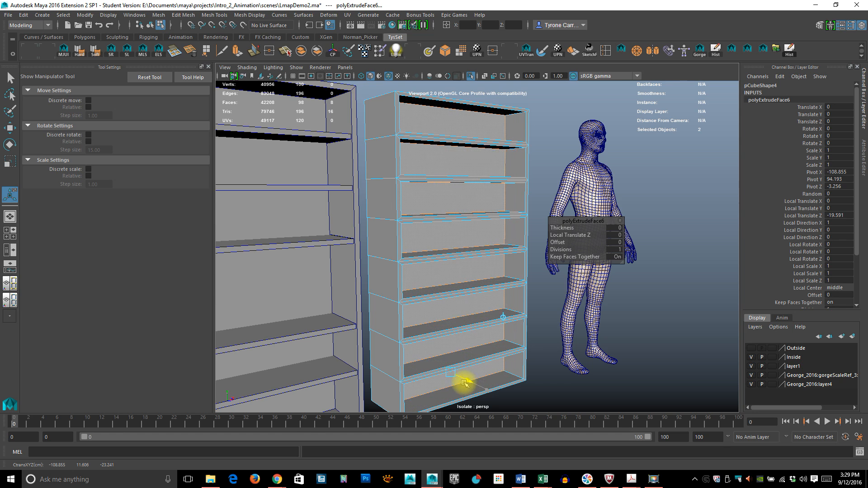
drag(453, 378, 496, 341)
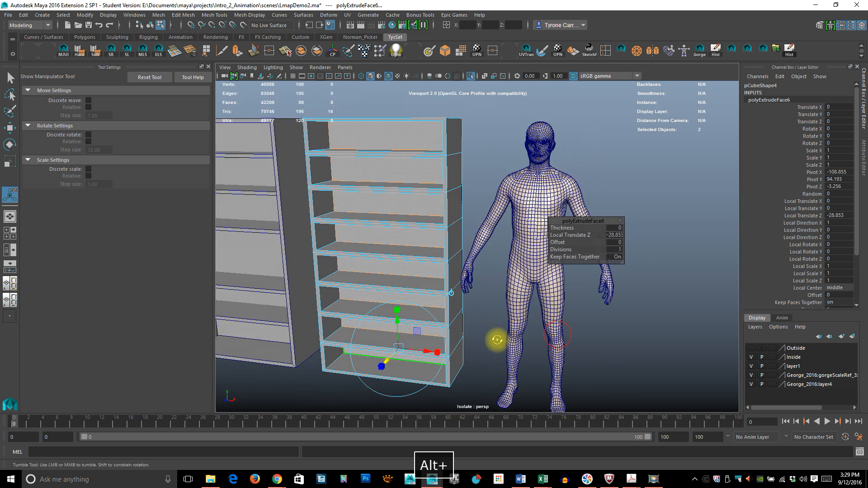
right_drag(407, 161, 452, 138)
click(497, 137)
Step: Select the new bookcase's top and bottom faces and scale them together vertically to adjust the outer boards' thickness
alt+drag(498, 137, 466, 291)
scroll(523, 294, up, 5)
alt+drag(402, 220, 353, 221)
right_drag(353, 221, 355, 238)
click(363, 222)
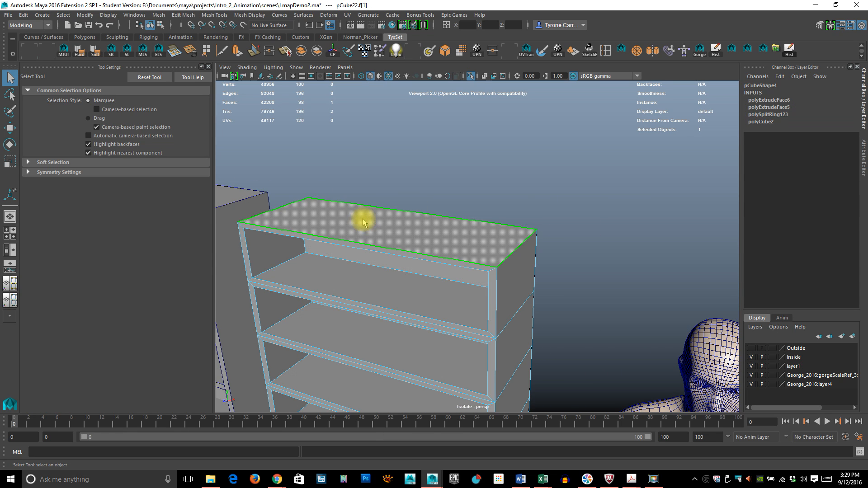
key(w)
alt+drag(439, 316, 451, 304)
shift+click(451, 212)
key(r)
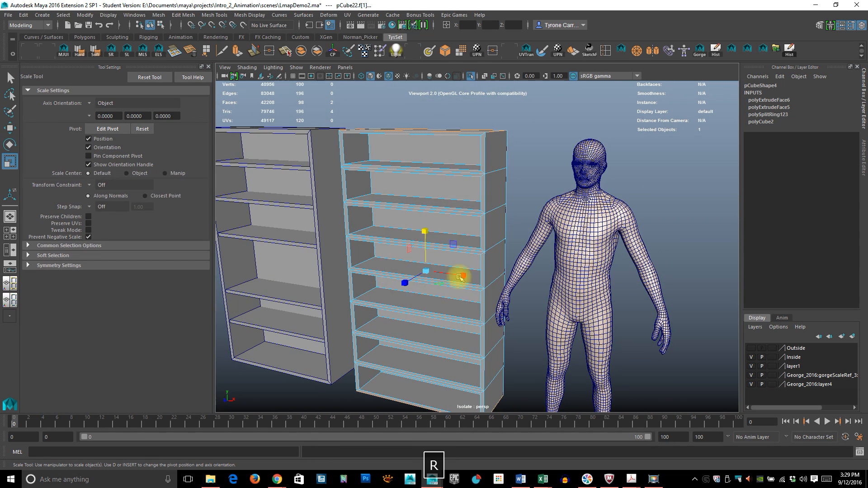
alt+right_drag(426, 230, 401, 357)
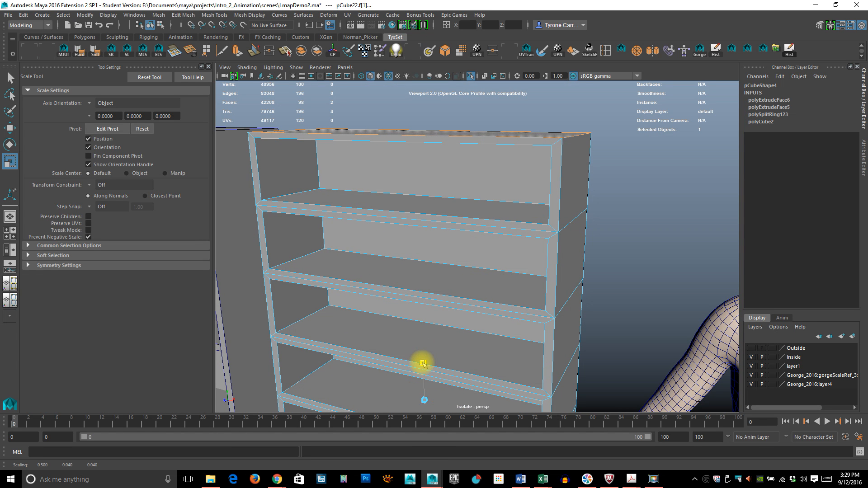
drag(423, 363, 423, 362)
alt+right_drag(533, 150, 502, 307)
Step: Return to object mode and compare the two bookcases from several angles beside the human figure
right_drag(489, 219, 524, 266)
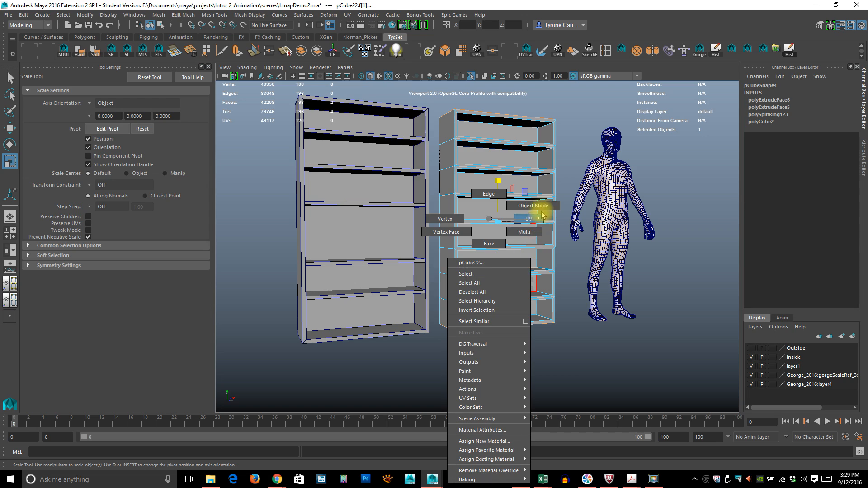
right_drag(544, 201, 545, 202)
alt+drag(488, 287, 441, 338)
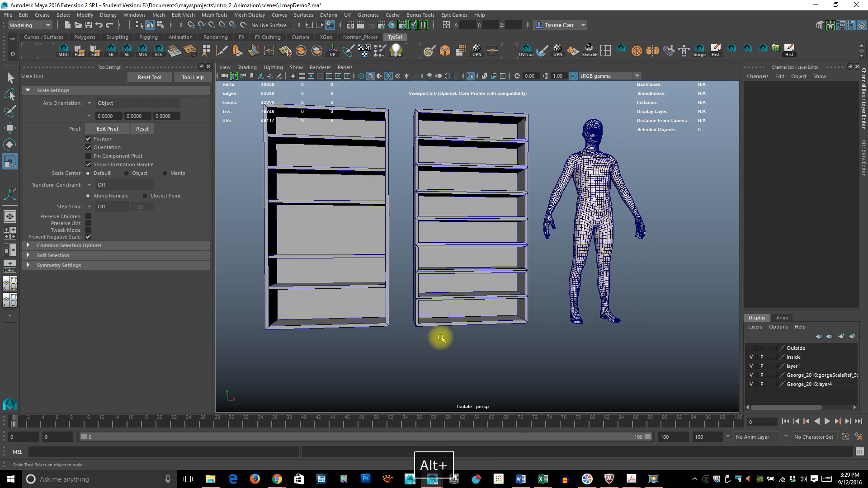
alt+drag(453, 181, 481, 266)
alt+drag(391, 254, 378, 252)
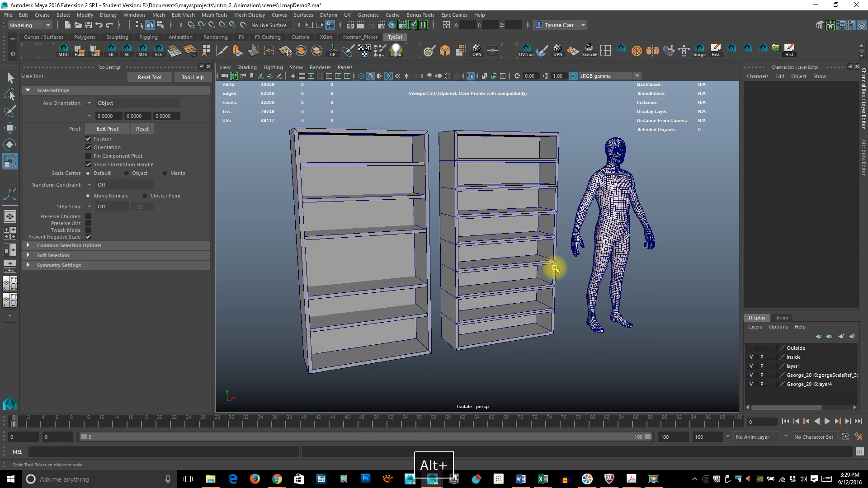
alt+right_drag(556, 266, 411, 275)
alt+drag(510, 244, 533, 269)
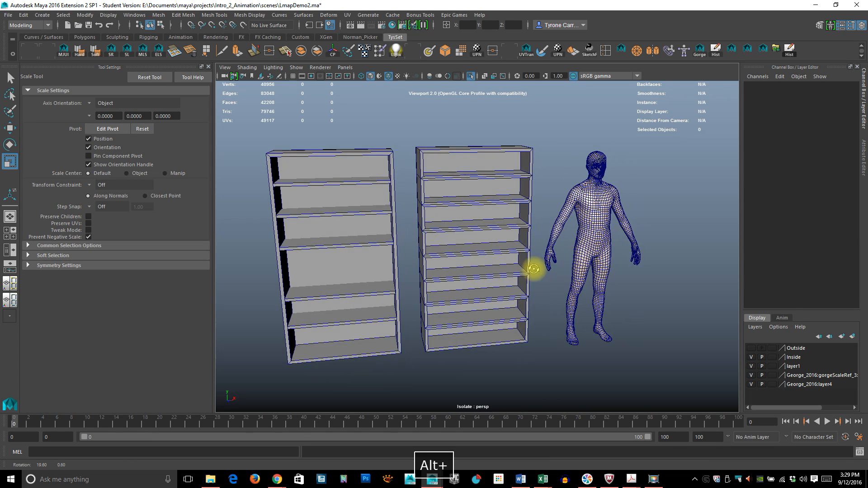
alt+drag(457, 269, 529, 246)
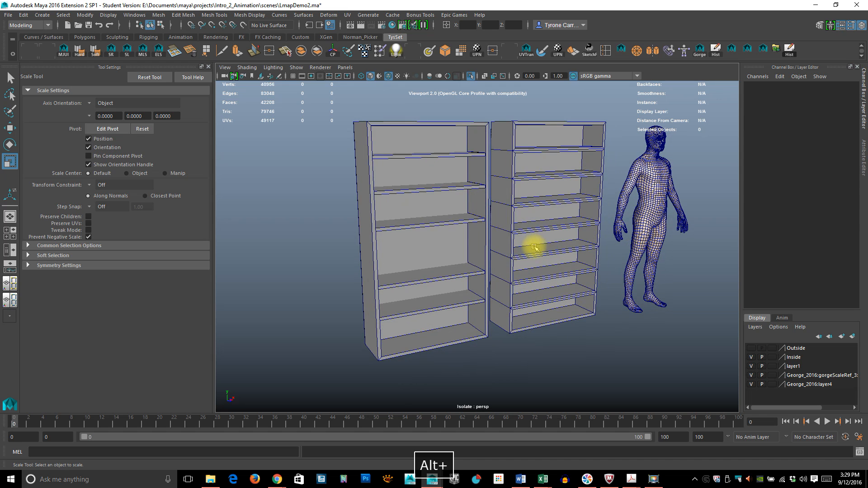
Step: Create a polygon cube and move it along X to about -122.26, at the base of the bookcase nearest the figure
key(space)
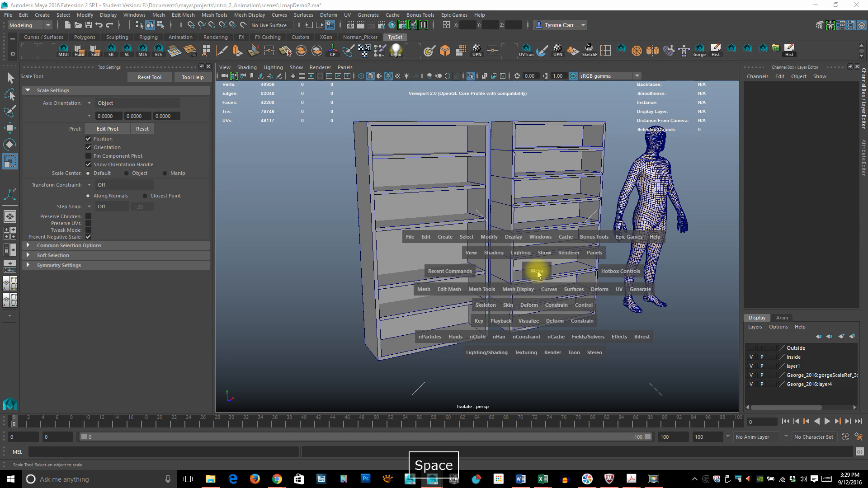
click(445, 238)
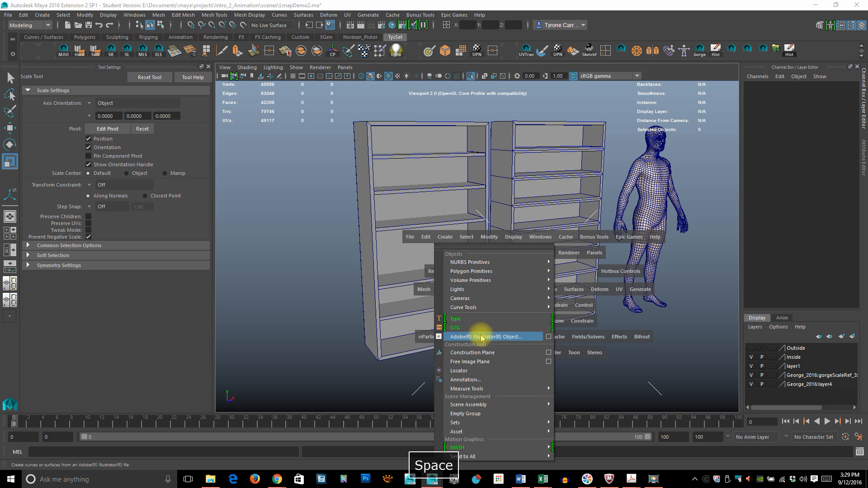
mouse_move(473, 279)
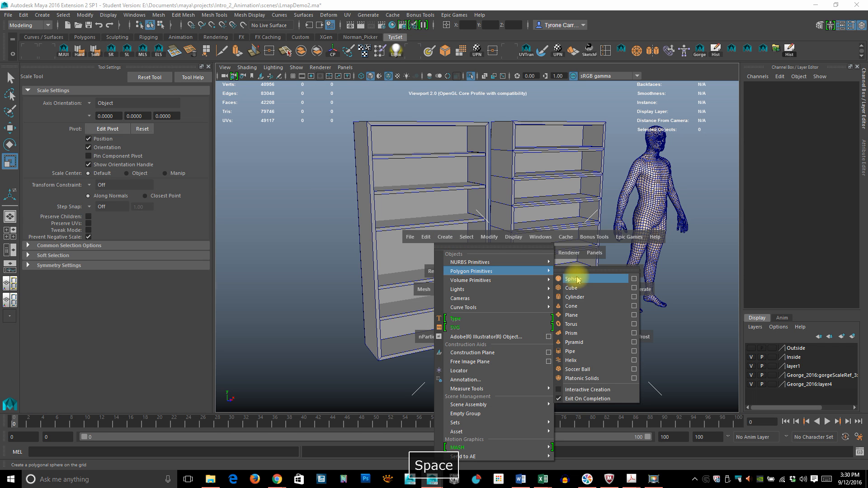
click(583, 290)
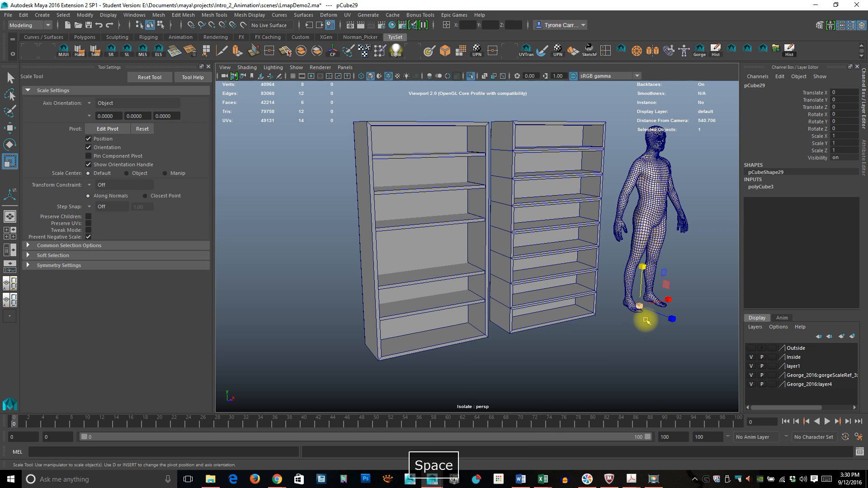
key(w)
drag(672, 300, 582, 310)
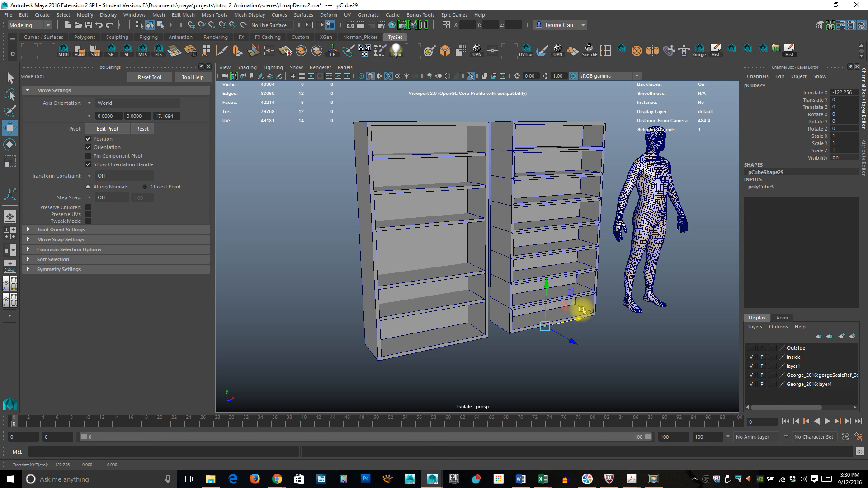
key(r)
drag(547, 281, 551, 271)
key(w)
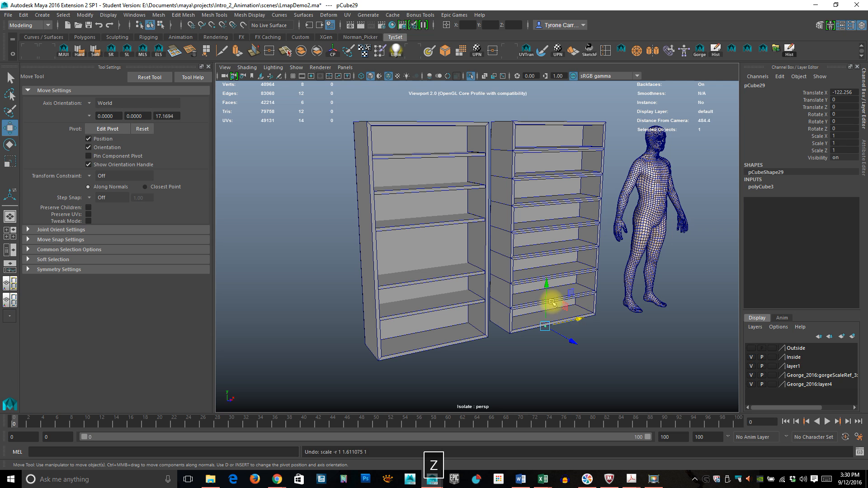
Step: Select the small cube at the base of the bookcase nearest the figure and move it to about X -99.37, Y 51.41
click(550, 325)
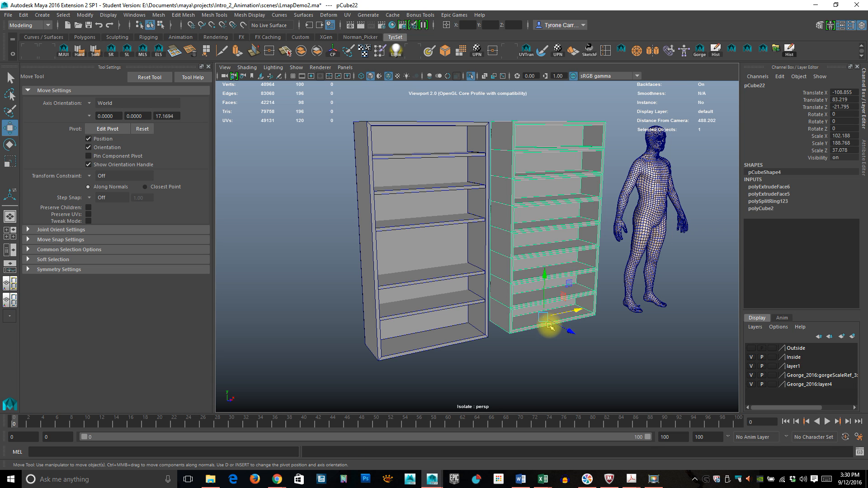
shift+click(594, 283)
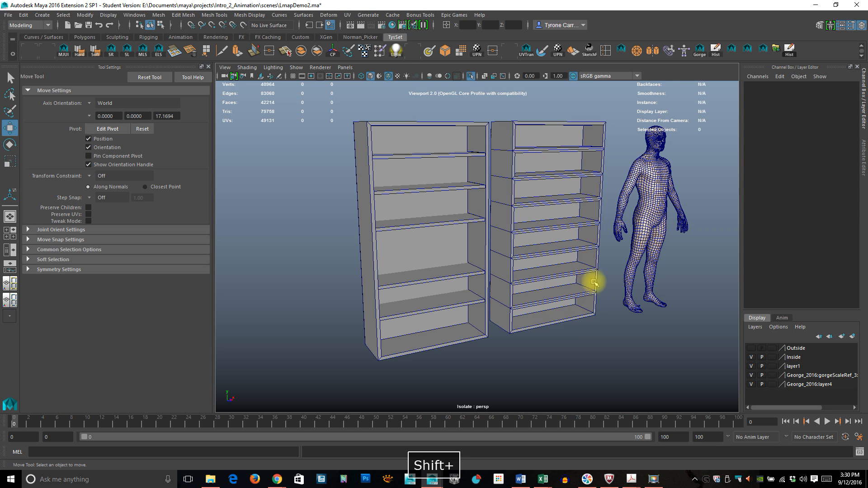
click(572, 312)
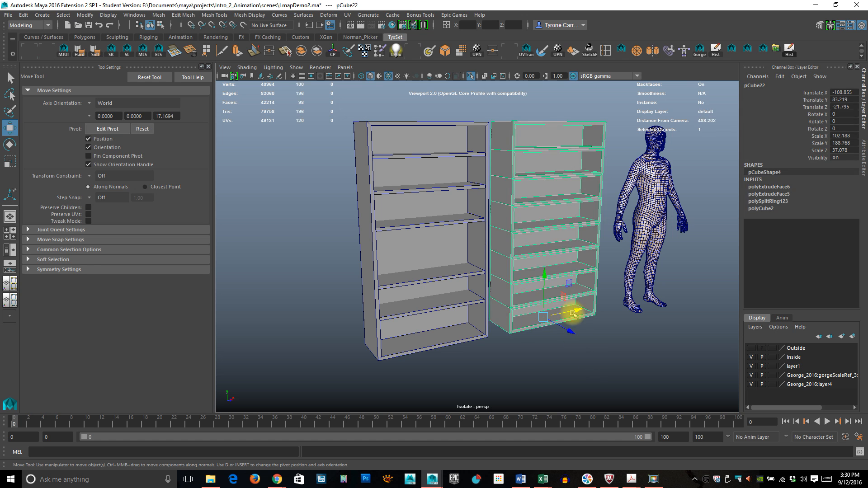
shift+click(566, 235)
mouse_move(594, 323)
alt+mouse_down()
mouse_move(565, 325)
mouse_move(568, 306)
mouse_move(673, 312)
mouse_move(596, 310)
alt+mouse_up()
click(594, 254)
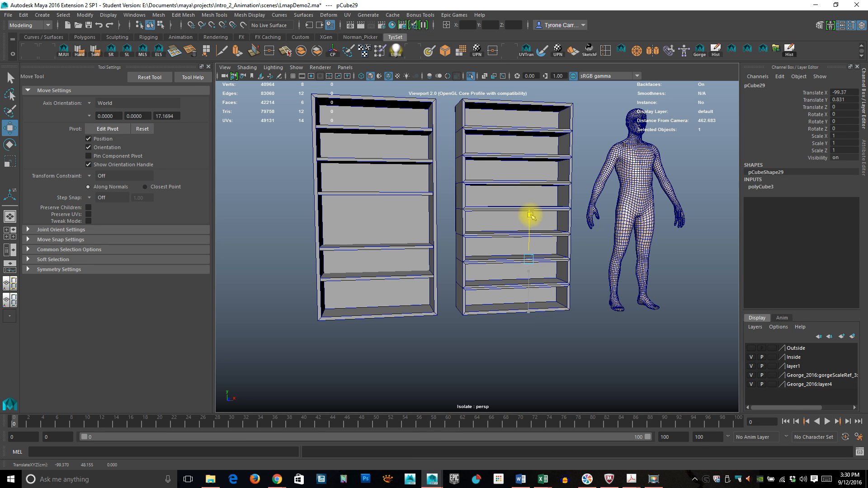
drag(531, 216, 532, 213)
Step: Scale the cube uniformly to about 24.7 and move it out in front of the bookcase to about Z 81.13
key(r)
drag(530, 255, 547, 256)
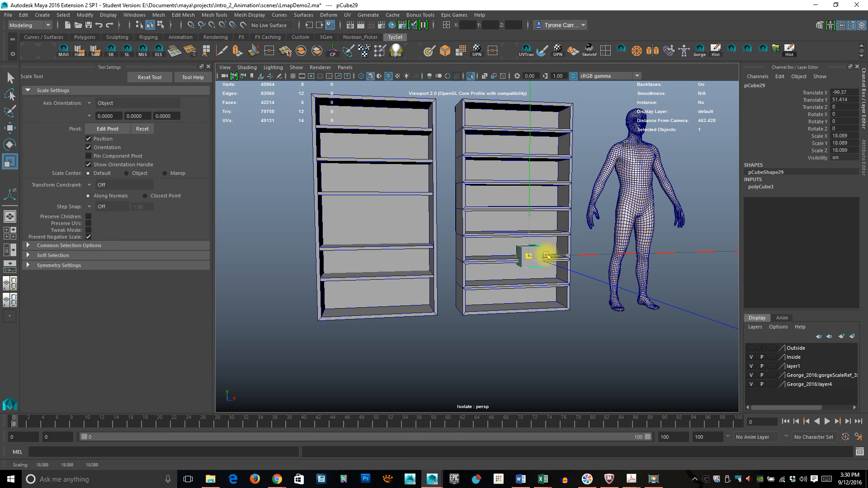
alt+right_drag(552, 256, 604, 315)
alt+drag(604, 316, 554, 348)
key(w)
alt+right_drag(554, 347, 533, 296)
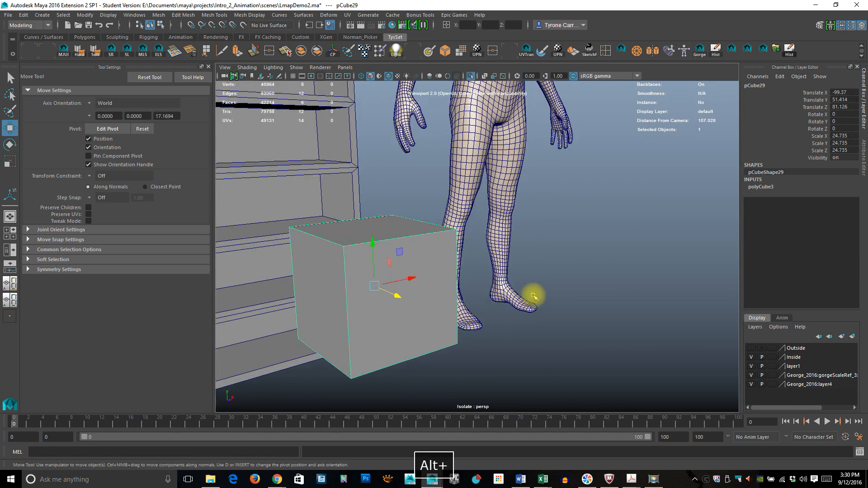
alt+drag(469, 270, 498, 219)
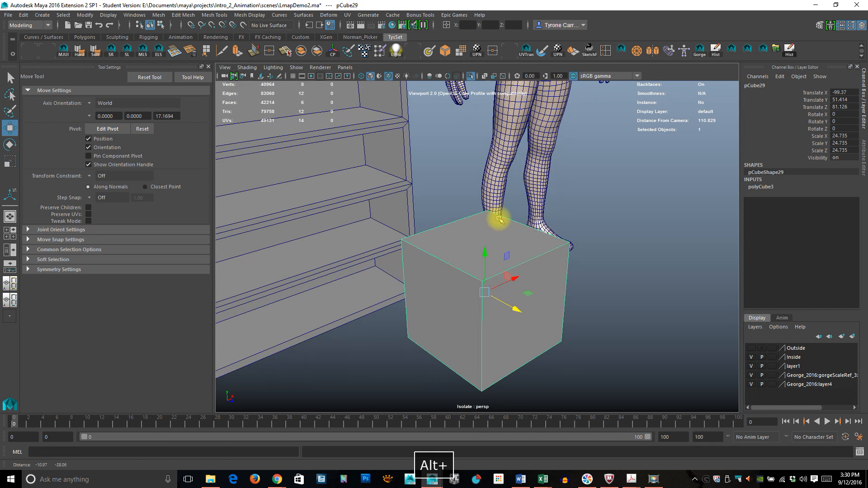
Step: Flatten the cube into a book-shaped slab with Scale Y about 5.08 and Scale Z about 32.1
key(r)
drag(485, 256, 520, 311)
alt+drag(632, 323, 535, 297)
key(f)
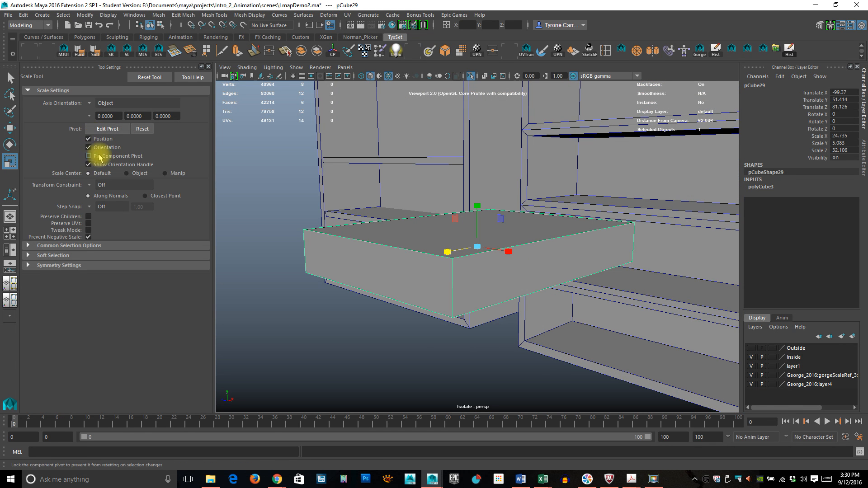
Step: Insert seven evenly spaced edge loops through the slab's thickness with the Insert Edge Loop tool
click(605, 51)
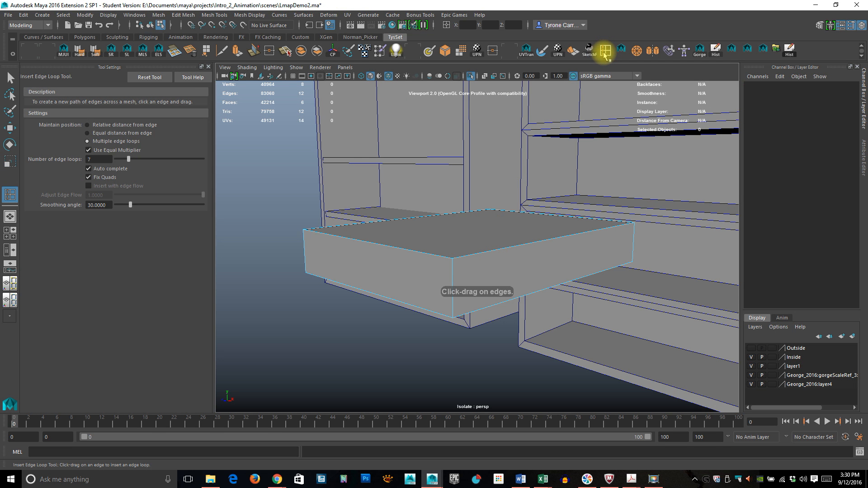
click(454, 288)
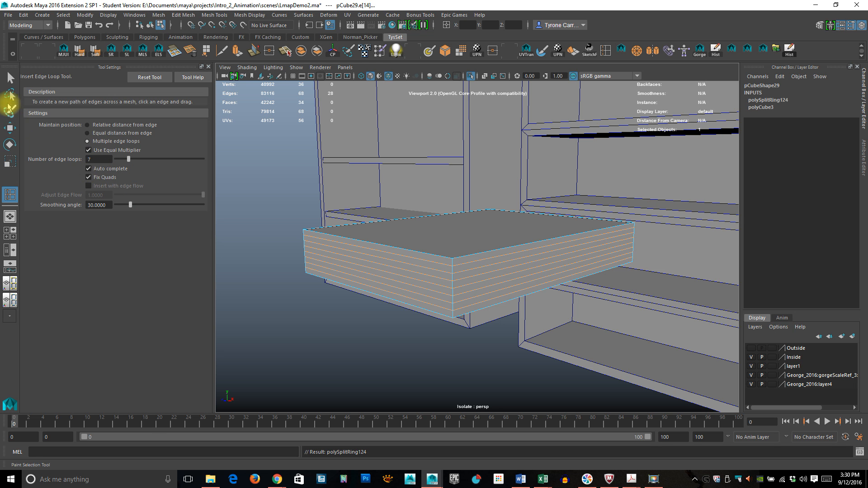
click(10, 78)
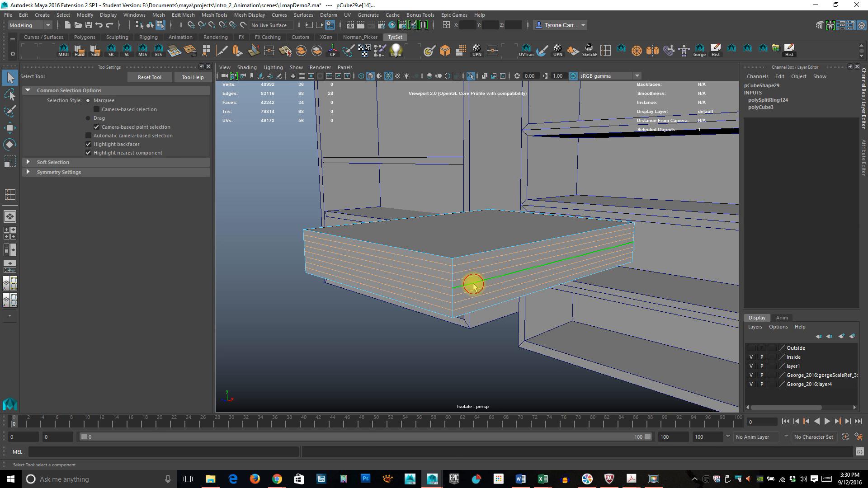
Step: Move the slab's middle edge loop along X with soft selection to round the spine and hollow the opposite page edge
alt+drag(502, 295, 529, 314)
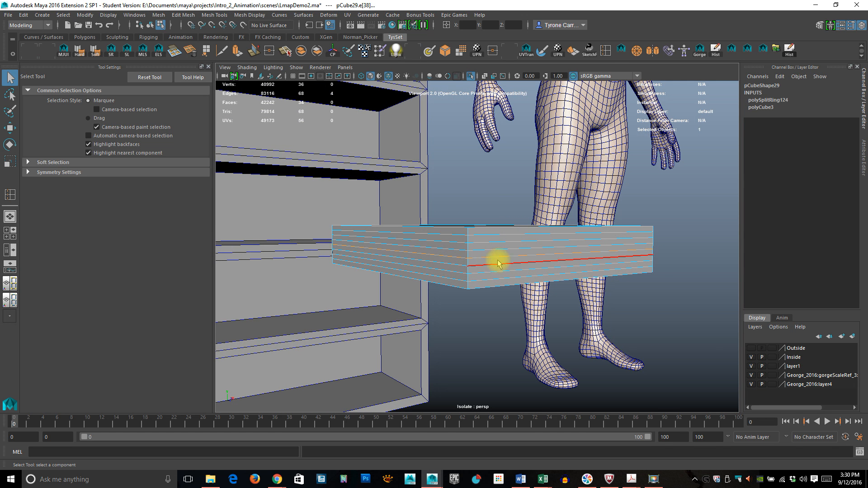
alt+drag(626, 306, 544, 308)
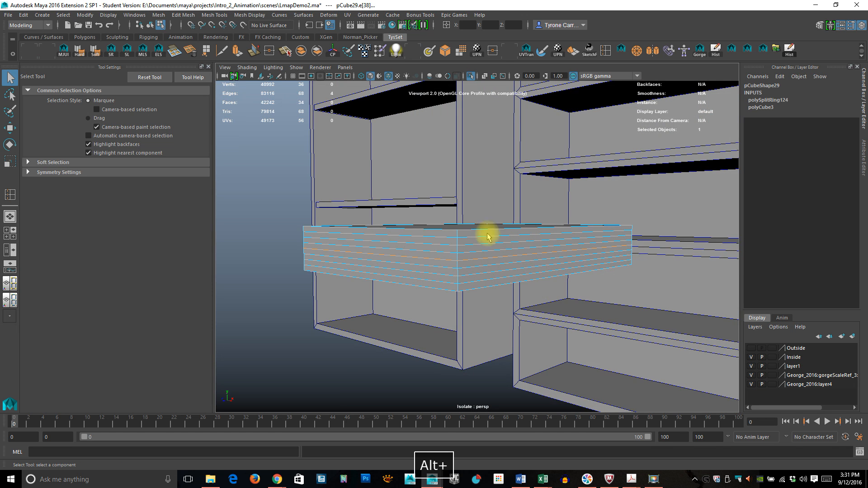
alt+drag(564, 270, 508, 252)
alt+drag(556, 287, 539, 287)
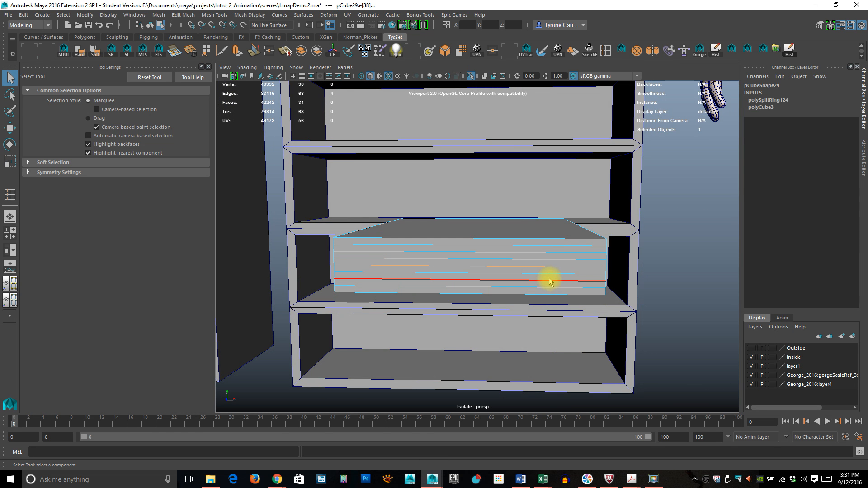
key(b)
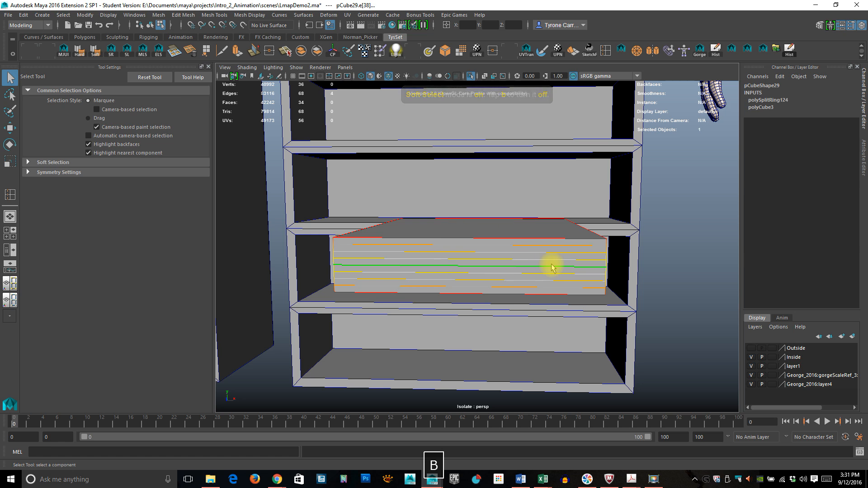
key(w)
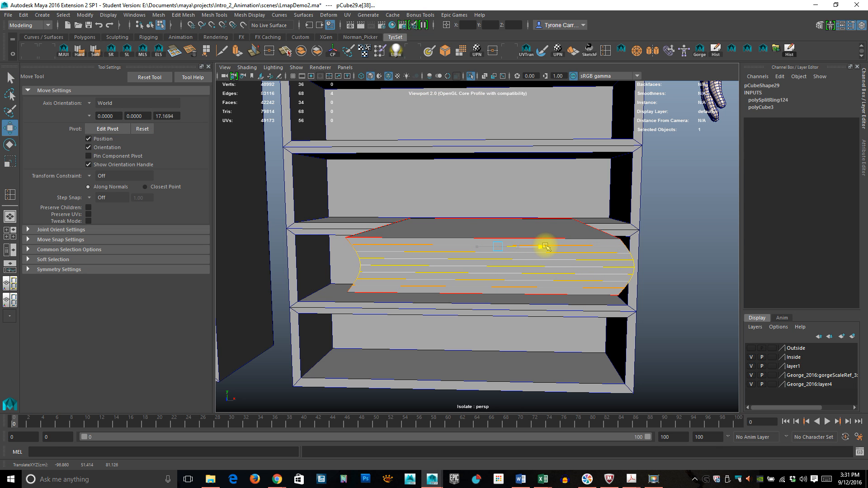
alt+drag(545, 246, 457, 299)
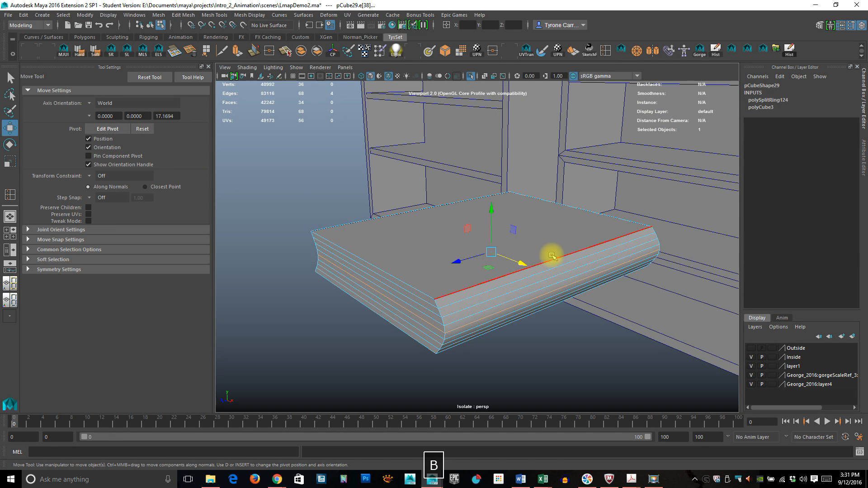
Step: Select the book's top and bottom cover faces together with all the curved spine faces
alt+drag(573, 260, 578, 225)
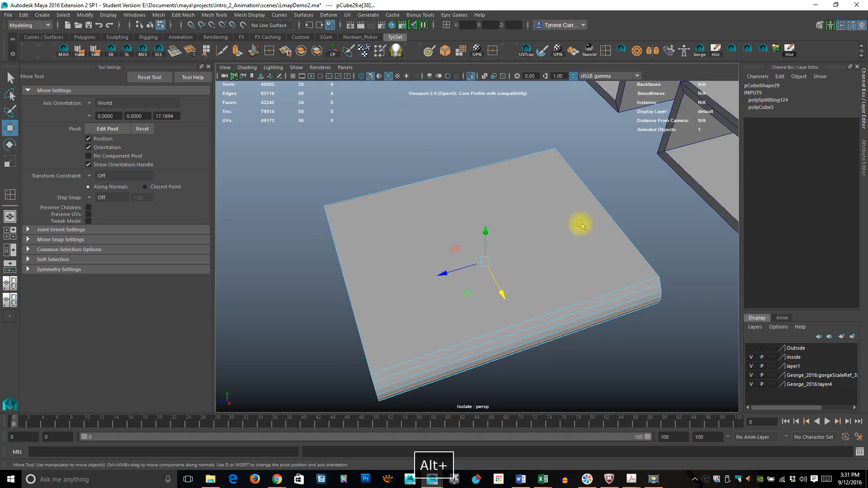
alt+drag(563, 298, 494, 272)
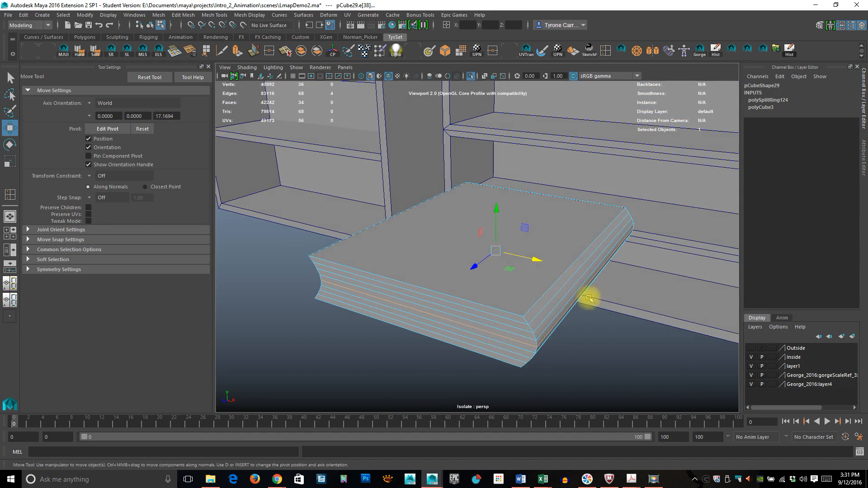
alt+drag(588, 298, 538, 285)
right_click(546, 259)
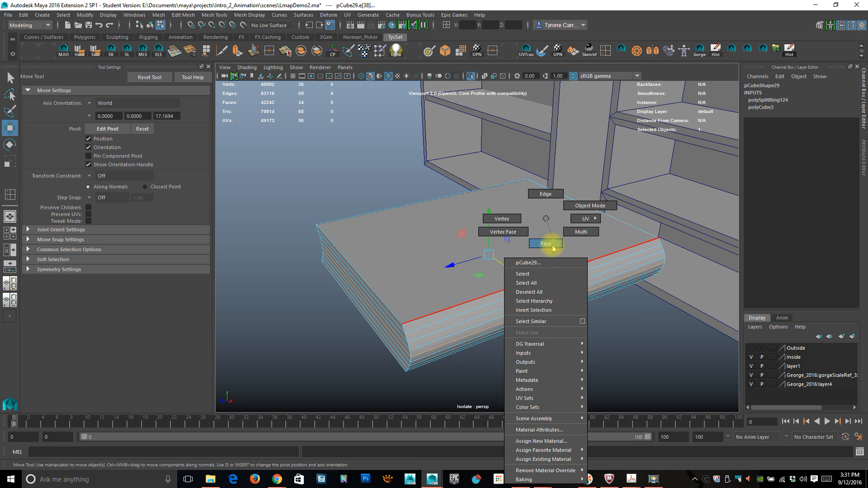
click(553, 248)
alt+drag(550, 246, 517, 243)
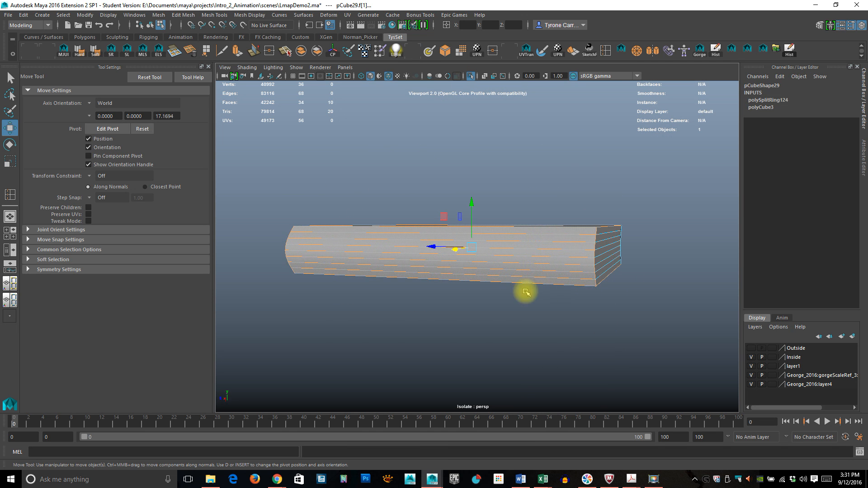
alt+drag(526, 291, 597, 284)
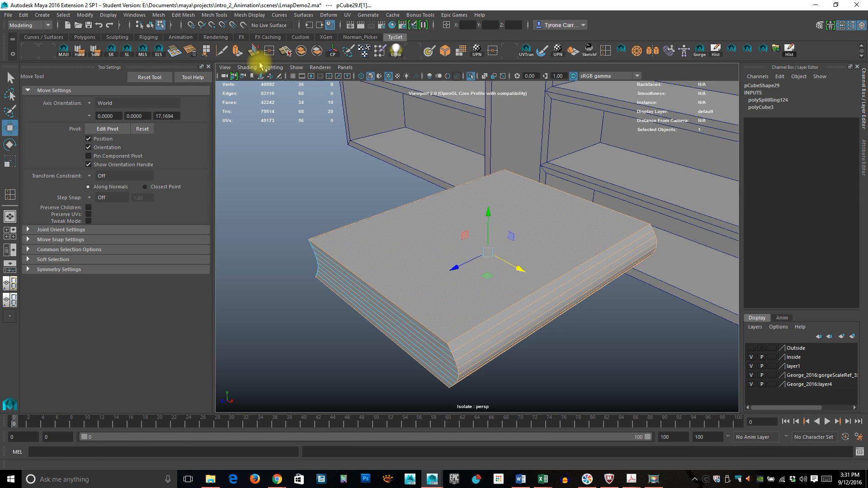
Step: Extrude the cover and spine faces with an offset of -0.7 so they overhang the page block
click(237, 52)
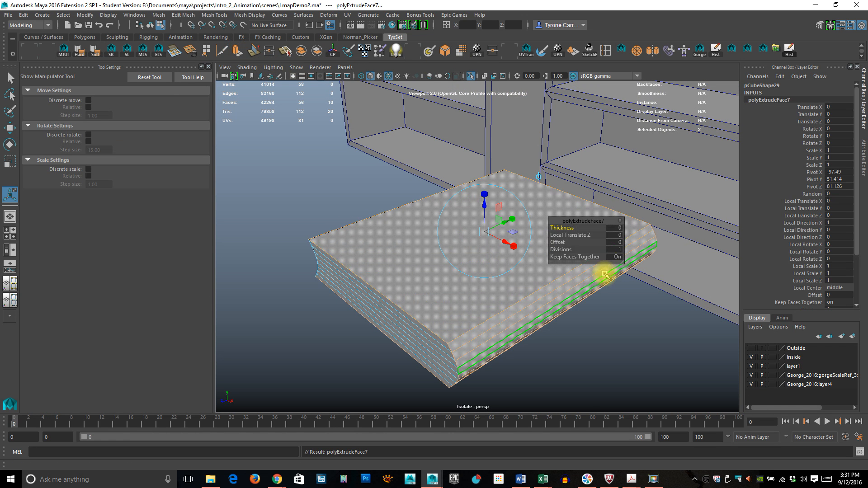
drag(561, 243, 562, 243)
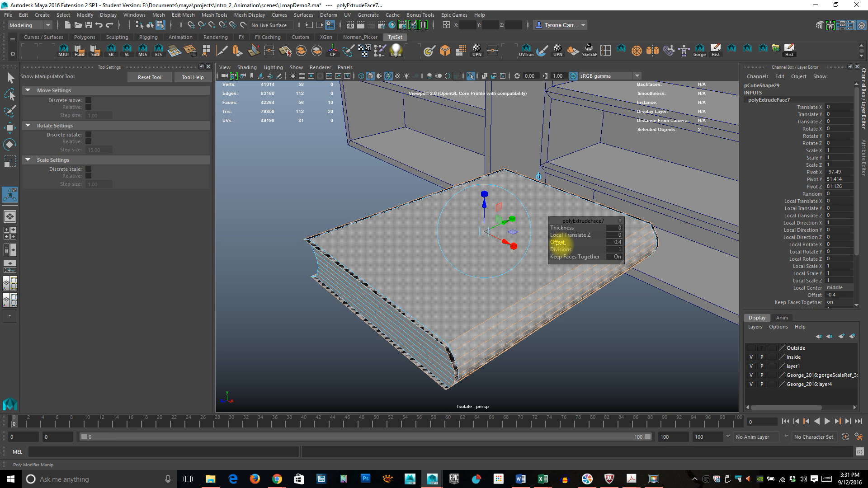
drag(562, 244, 564, 244)
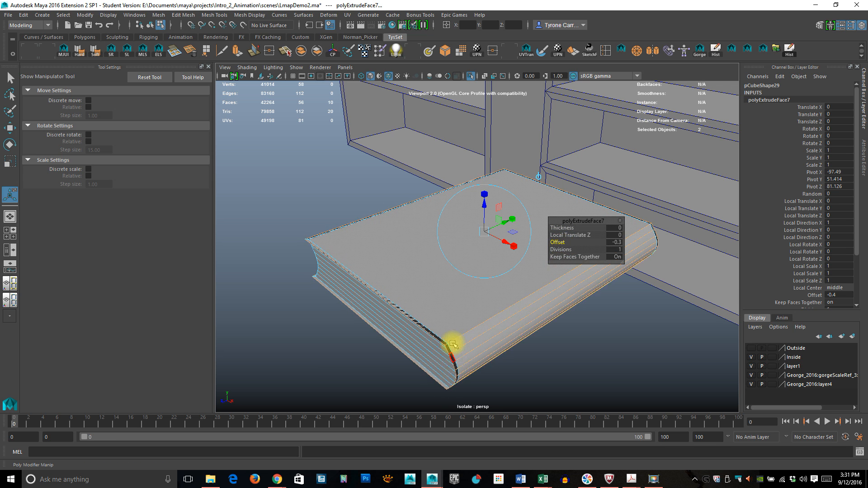
alt+right_drag(437, 311, 461, 308)
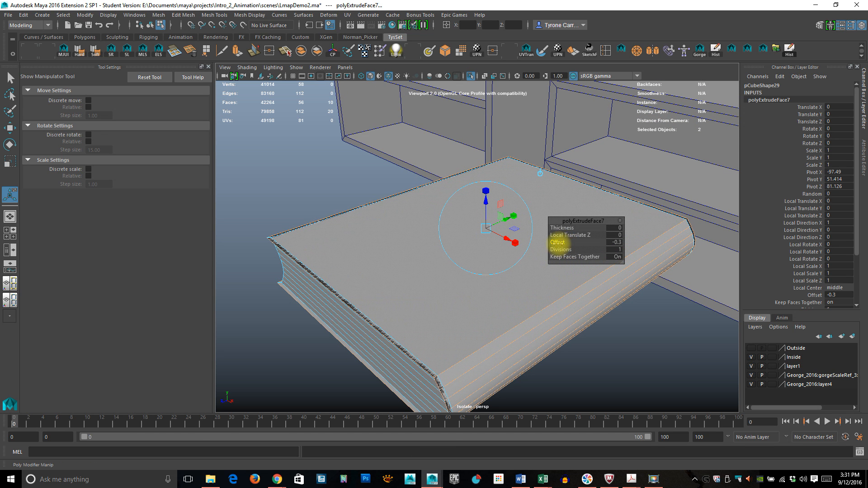
drag(566, 242, 558, 242)
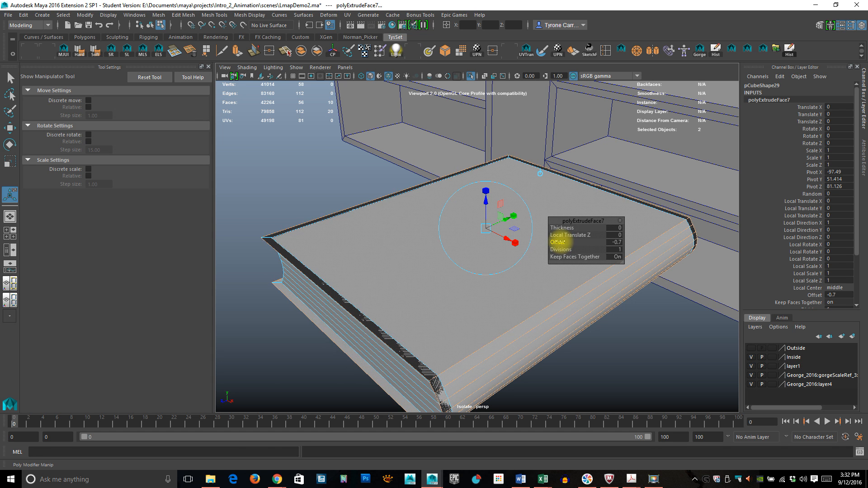
Step: Extrude the overhanging cover and spine faces again with a thickness of 0.3, and return to object mode
click(235, 51)
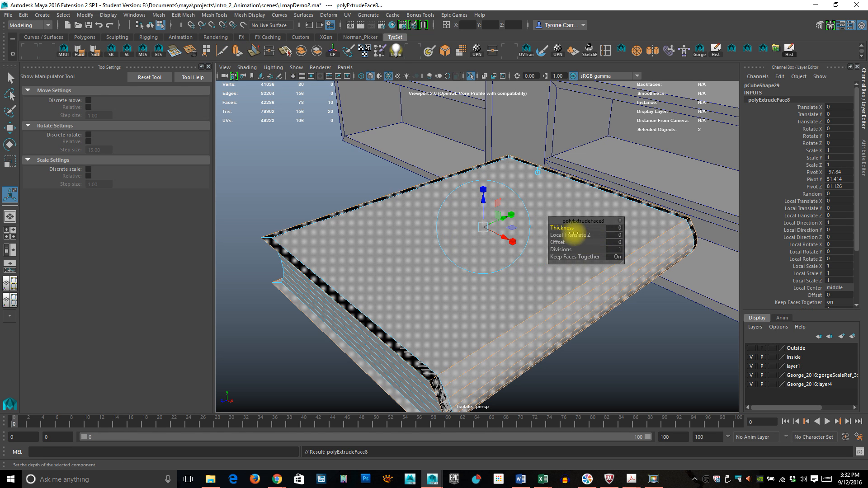
drag(565, 227, 570, 226)
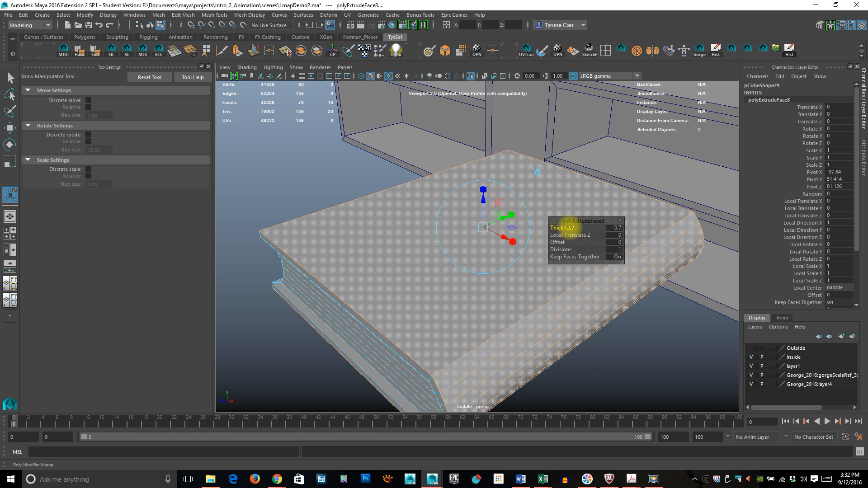
alt+drag(528, 251, 447, 247)
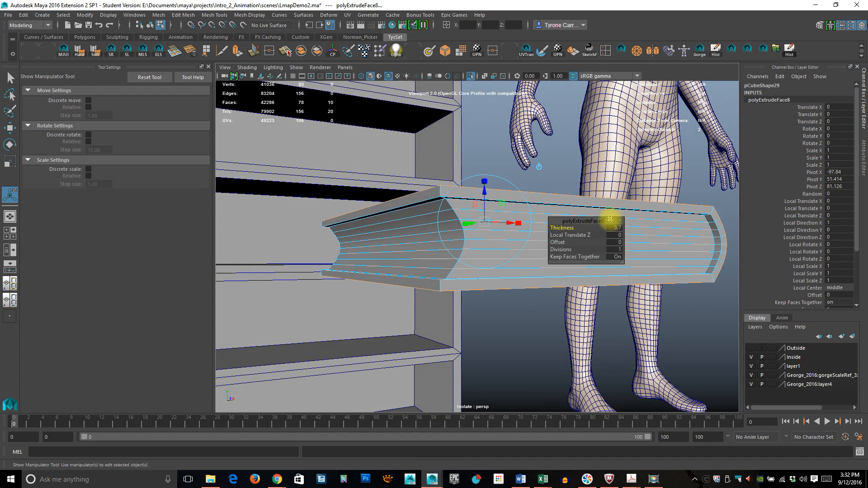
drag(562, 226, 565, 225)
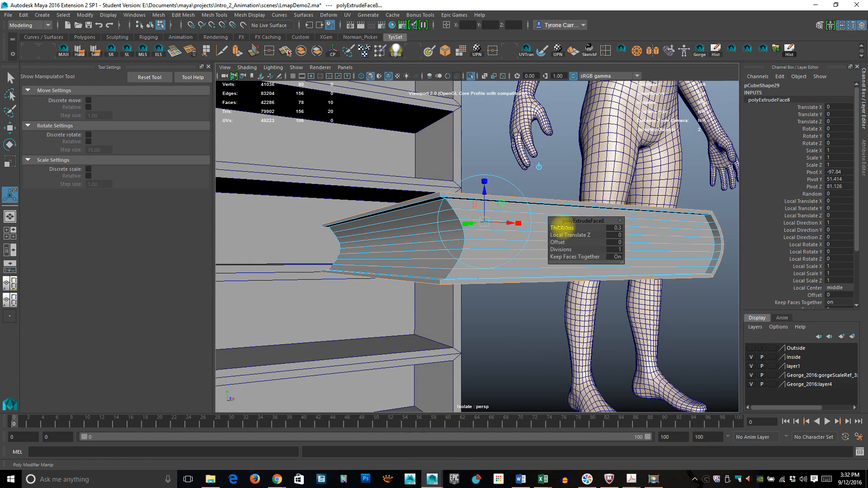
alt+drag(691, 303, 672, 316)
right_drag(624, 301, 682, 199)
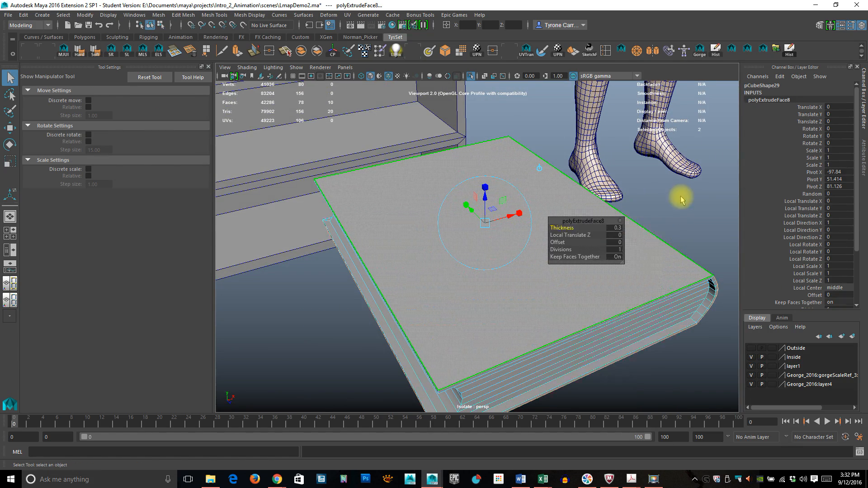
click(682, 199)
Step: Select the whole book and rotate it -90 degrees about X to stand it upright
alt+drag(645, 255, 469, 272)
click(517, 248)
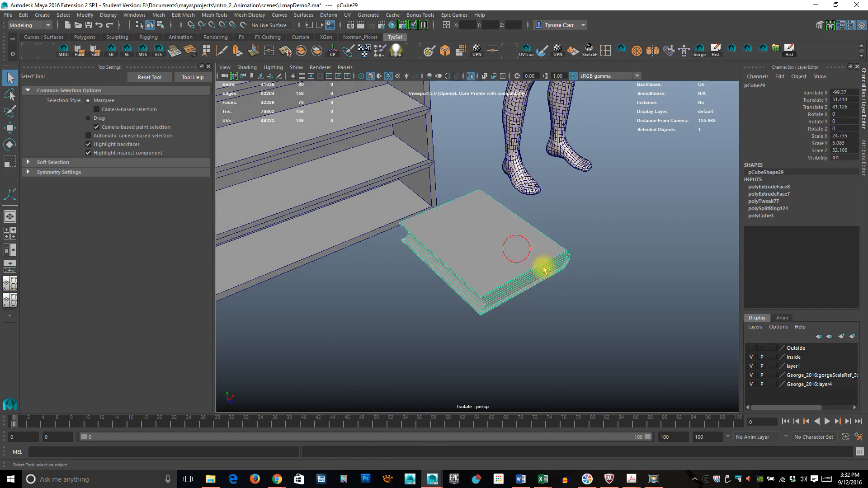
alt+drag(544, 270, 515, 227)
alt+drag(507, 306, 527, 283)
key(e)
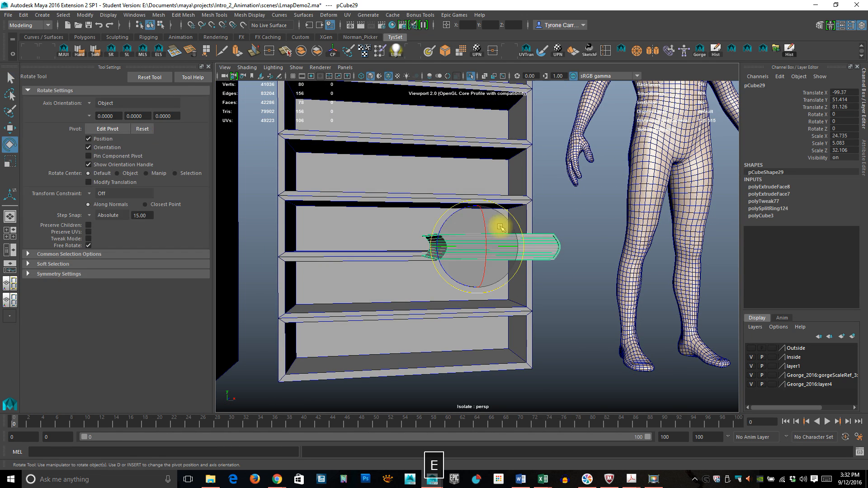
drag(485, 219, 483, 238)
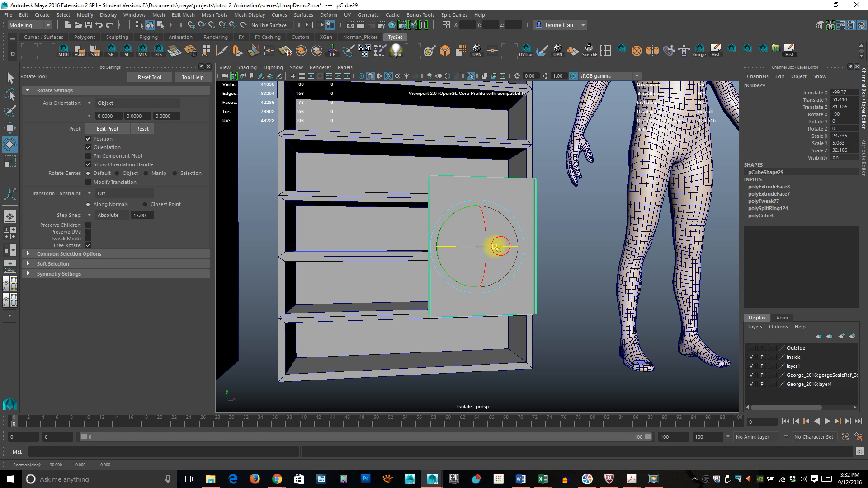
Step: Rotate the book -90 degrees about Y and move it back into the bookcase nearest the human figure, to Translate Z -19.901
drag(496, 247, 638, 296)
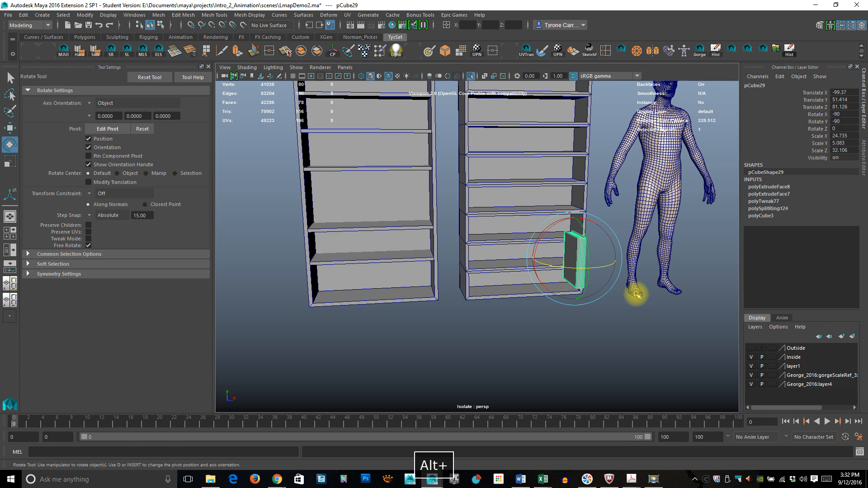
key(w)
drag(589, 270, 549, 229)
key(f)
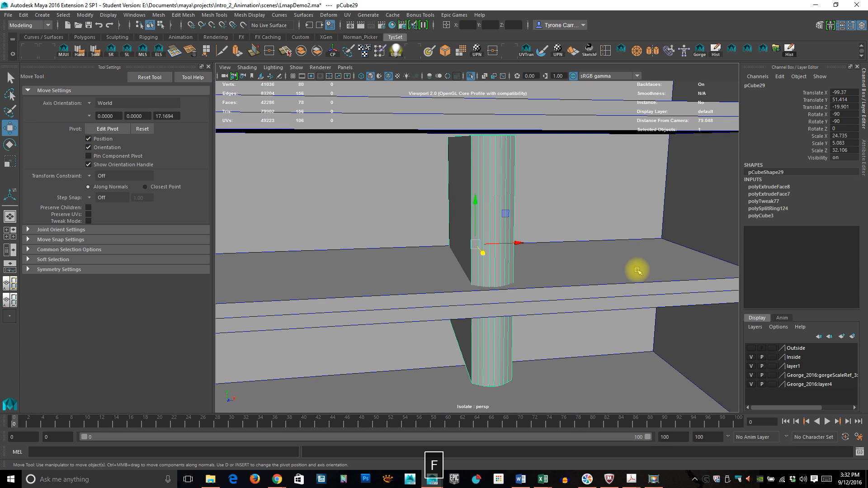
Step: Move the book across to the other bookcase and raise it into the tall compartment, at about X -263.3, Y 79.7
alt+right_drag(633, 270, 450, 252)
alt+drag(449, 252, 484, 195)
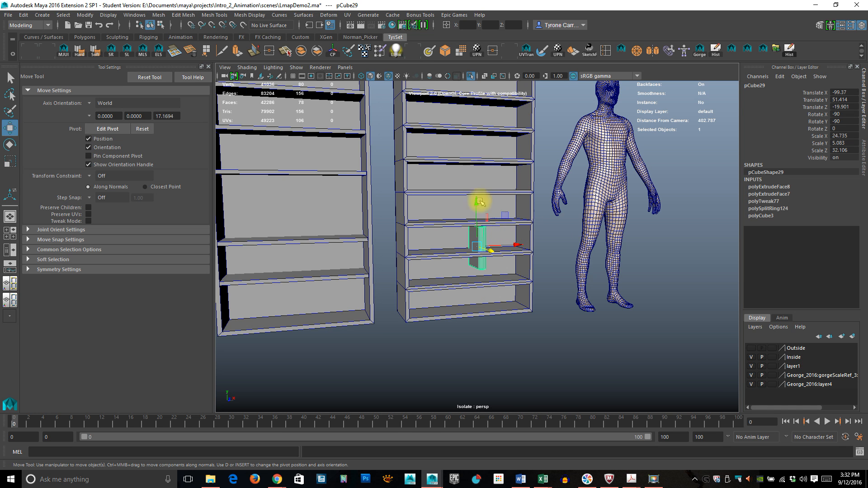
drag(518, 244, 306, 246)
alt+middle_drag(322, 213, 478, 212)
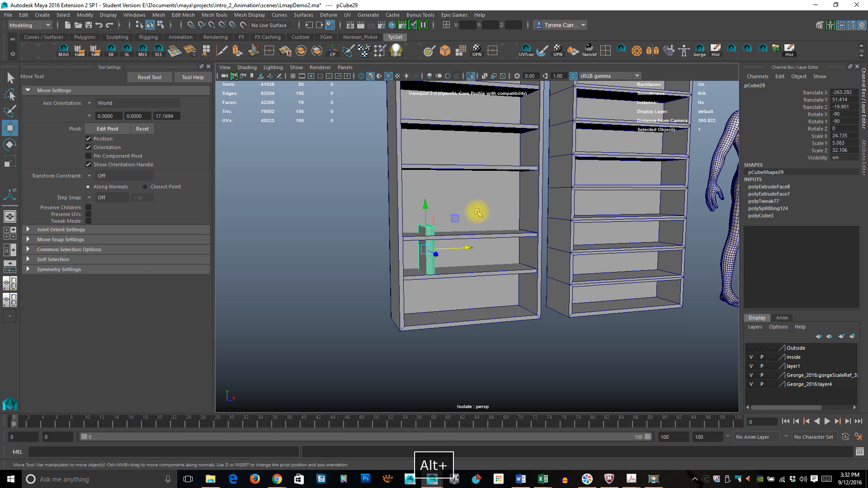
drag(425, 209, 421, 176)
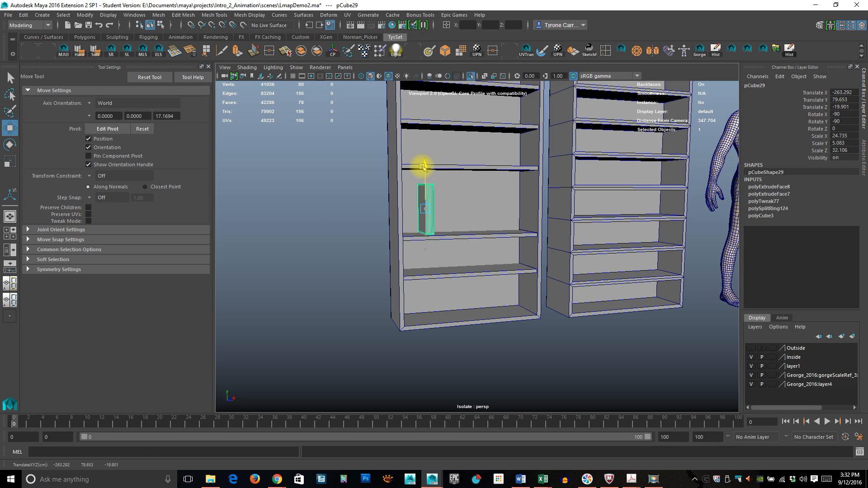
Step: Raise the book to the compartment above, at a Translate Y of about 121.6
key(f)
alt+drag(500, 232, 527, 304)
alt+right_drag(527, 305, 550, 256)
alt+middle_drag(550, 256, 514, 300)
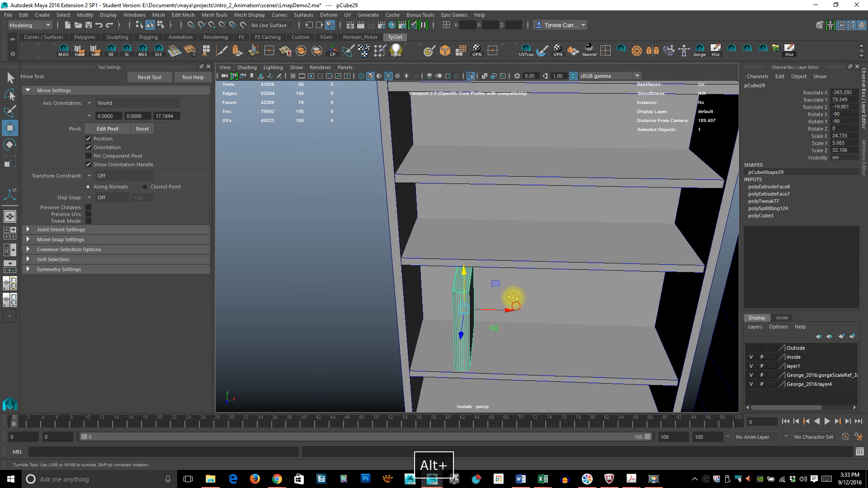
alt+drag(514, 300, 504, 285)
drag(461, 264, 462, 147)
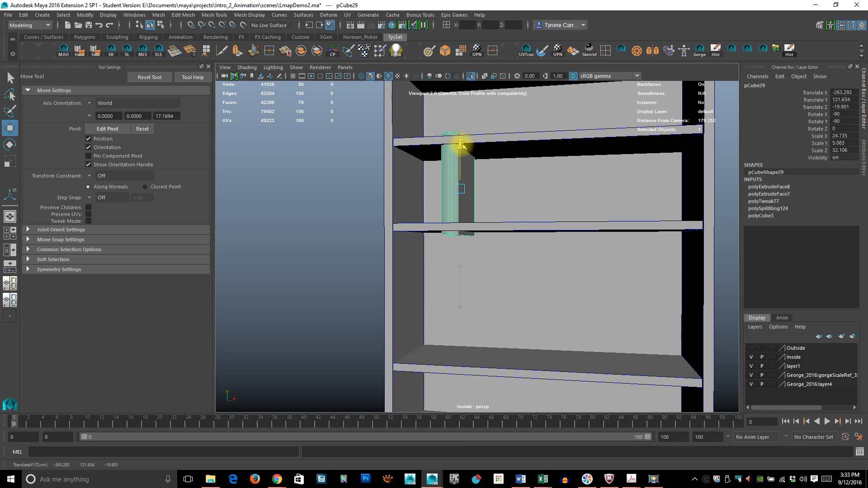
Step: Scale the book down uniformly to about 17.24, 3.543 and 22.378 so it fits between the shelves
key(e)
key(r)
drag(471, 190, 444, 204)
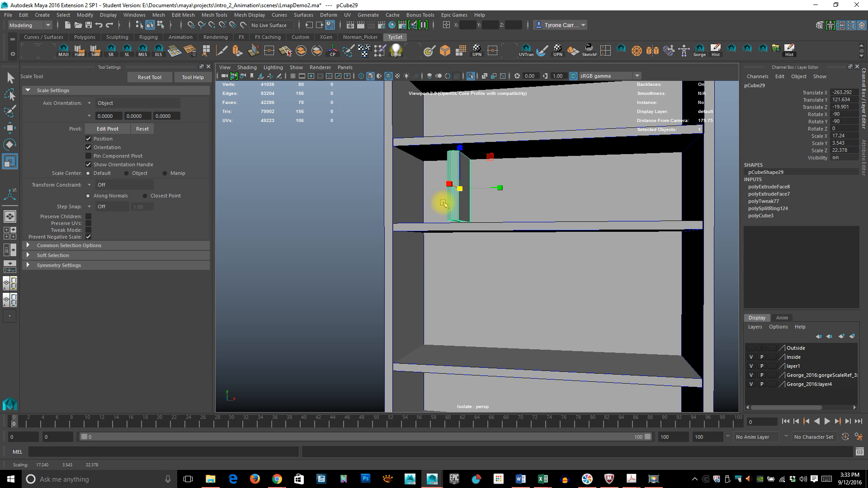
Step: Seat the book on the shelf board beside the bookcase's side panel, at Translate X -278.945 and Y 120.533
key(f)
alt+drag(516, 262, 484, 246)
key(w)
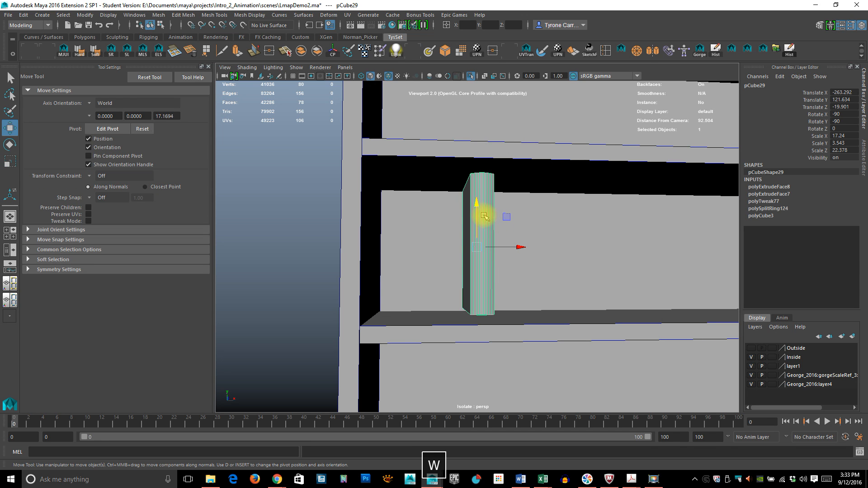
drag(478, 202, 478, 208)
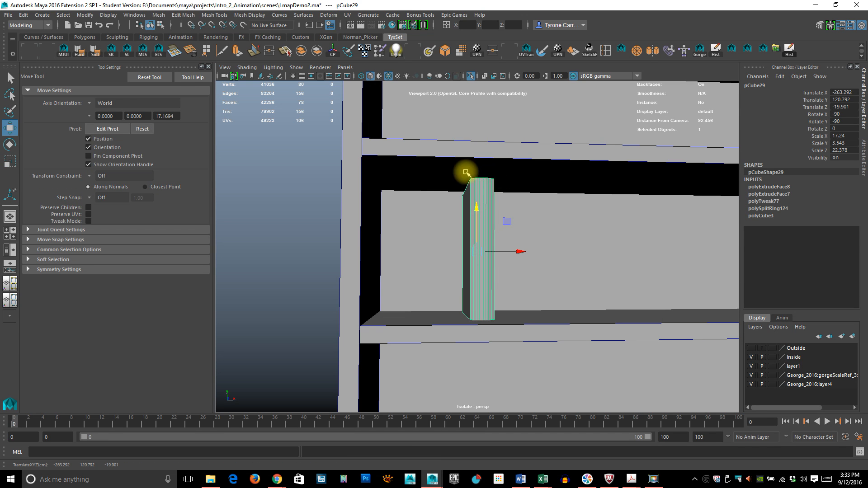
drag(522, 249, 437, 254)
alt+drag(543, 280, 443, 257)
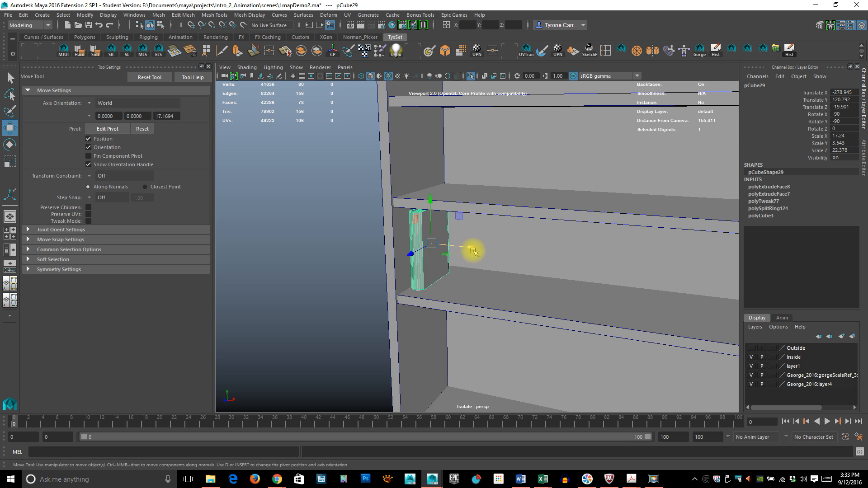
mouse_move(503, 309)
alt+mouse_down()
mouse_move(523, 299)
mouse_move(498, 297)
mouse_move(511, 303)
alt+mouse_up()
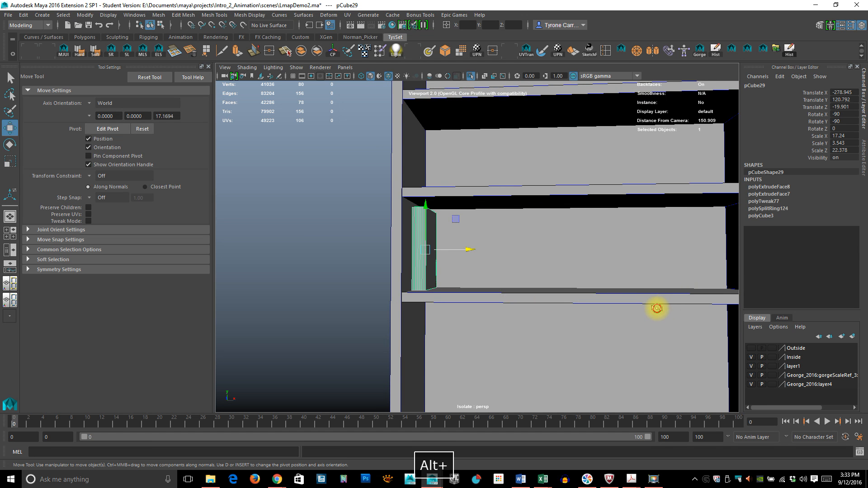
alt+drag(657, 308, 471, 312)
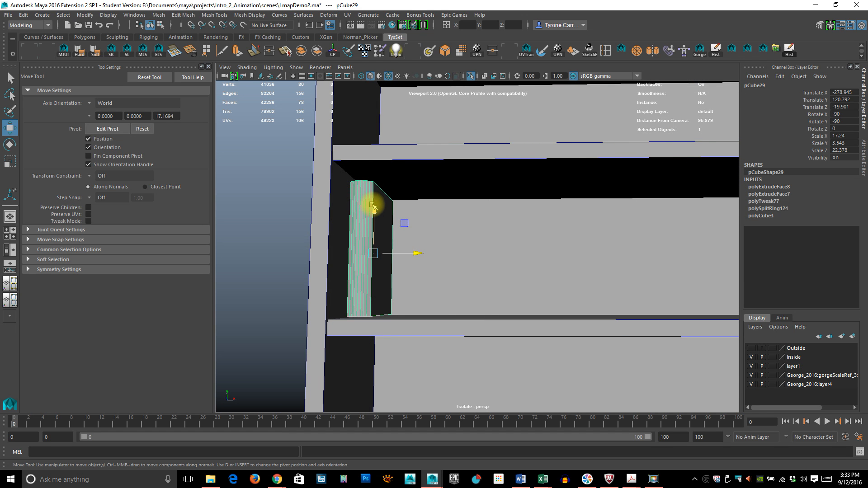
drag(375, 206, 539, 312)
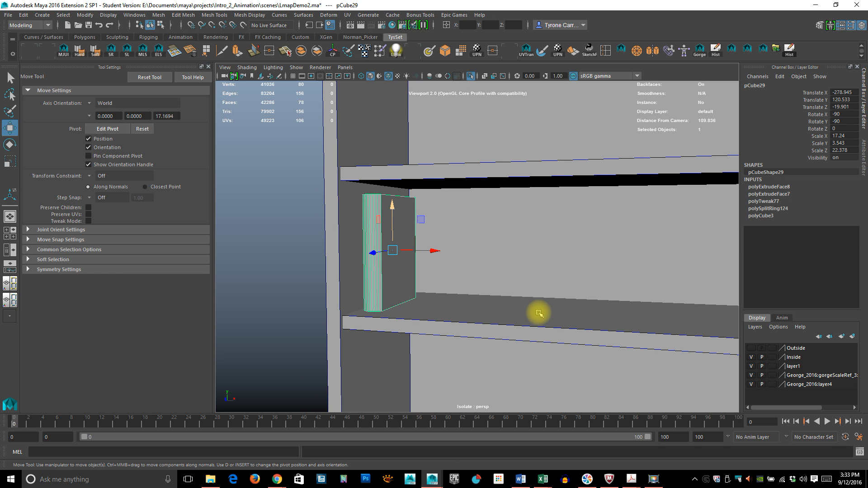
Step: Duplicate the standing book twice and line the copies up beside it at about X -274.6 and X -269.7
alt+drag(430, 277, 448, 248)
key(ctrl+d)
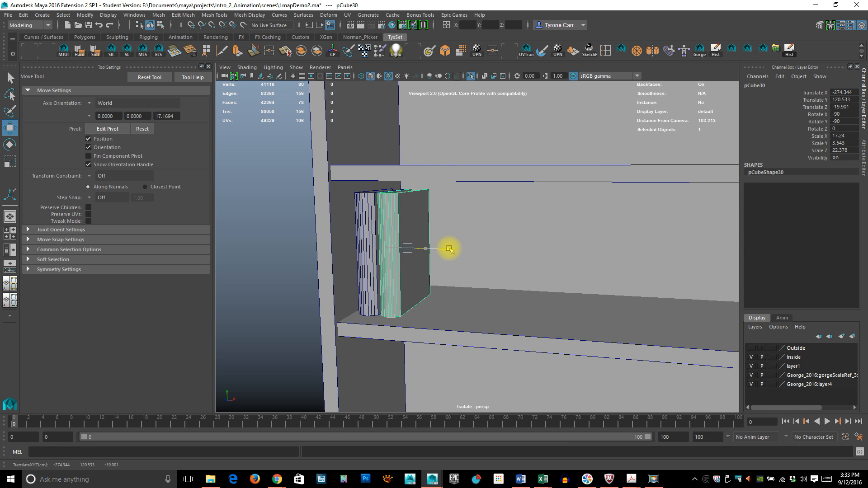
key(ctrl+d)
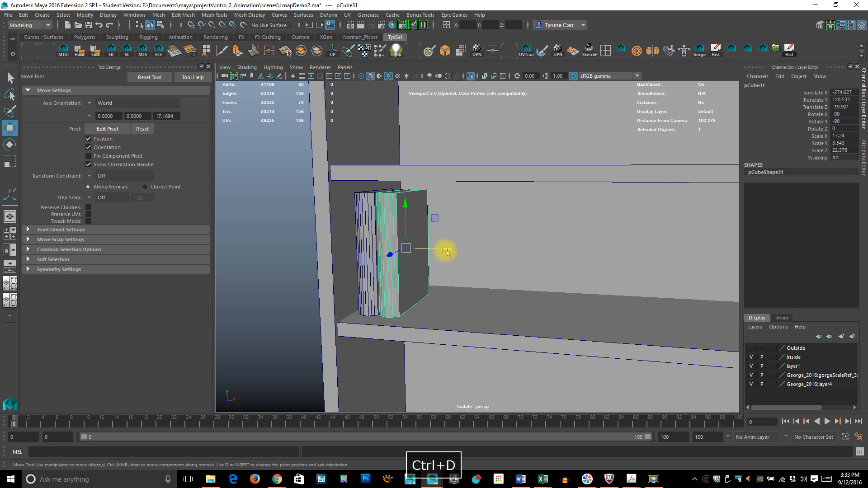
drag(445, 251, 469, 253)
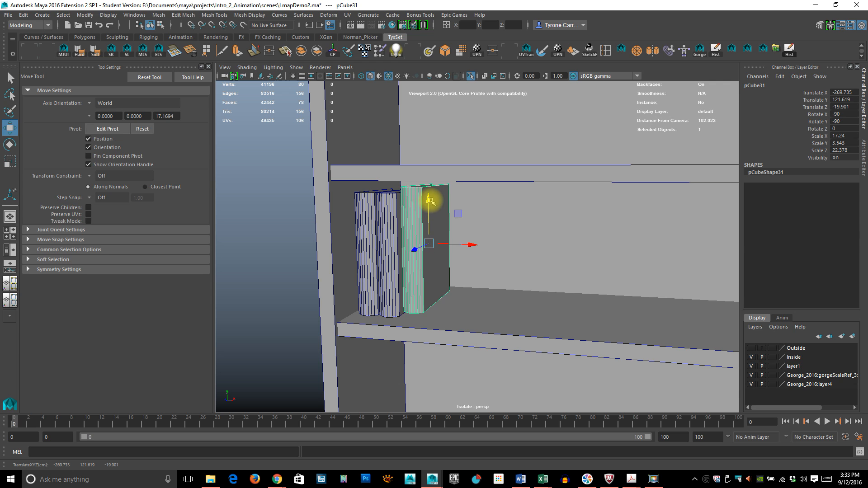
Step: Scale the third book to 2.29 in Y and 23.606 in Z, and seat it beside the second at about X -270.7, Y 120.8
key(r)
drag(475, 248, 450, 238)
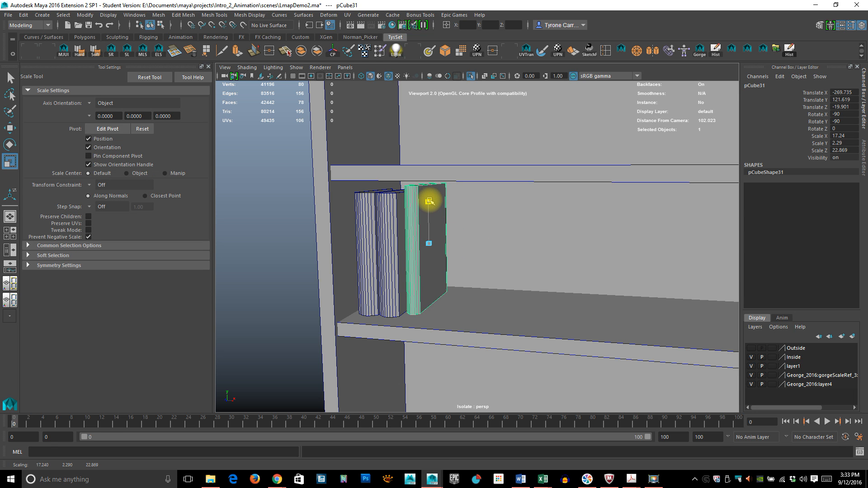
key(w)
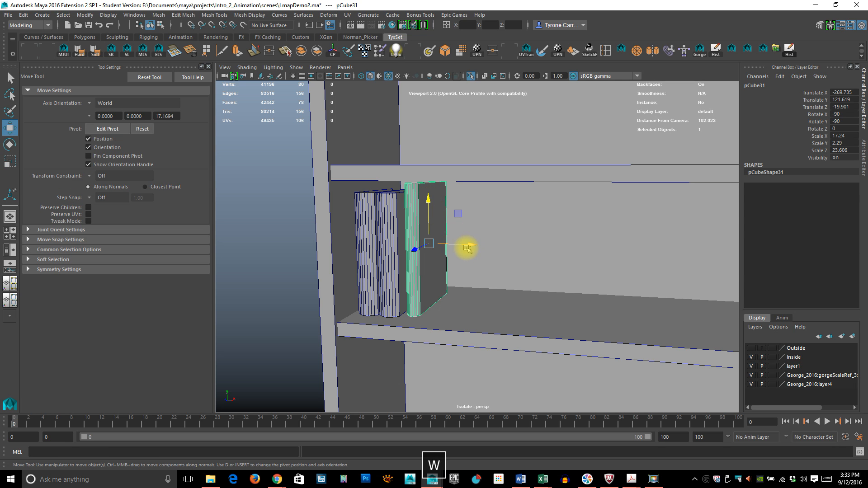
drag(465, 246, 463, 245)
alt+drag(440, 274, 457, 266)
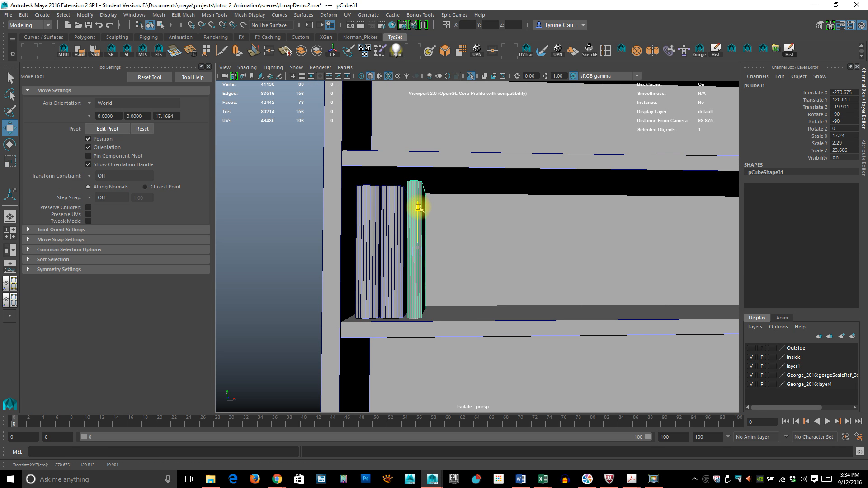
Step: Duplicate the thin book, tilt the copy to -75 degrees about X, and lean it against the row at about X -264.3, Y 121.2
alt+drag(477, 257, 497, 247)
key(ctrl+d)
key(r)
key(e)
key(w)
alt+drag(513, 313, 537, 292)
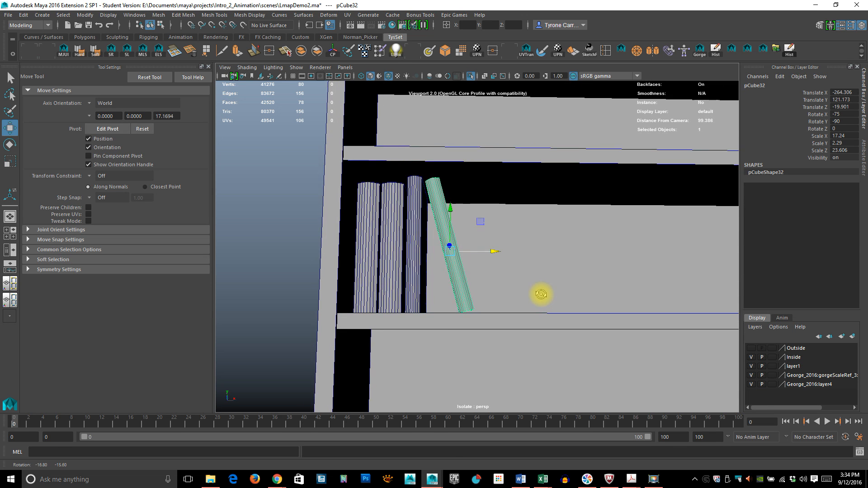
Step: Duplicate the leaning book, lay the copy flat with Rotate X at 0, and rest it on the shelf at X -240.538, Y 110.39
alt+right_drag(537, 300, 395, 310)
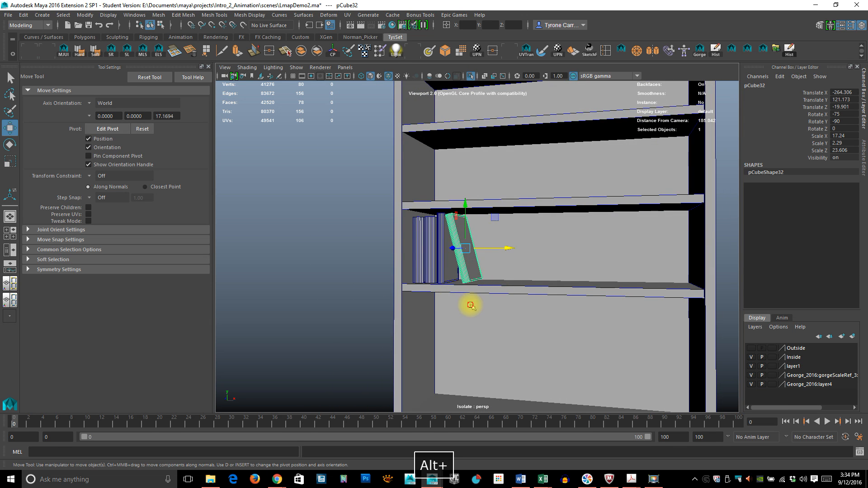
alt+drag(471, 306, 441, 272)
click(431, 265)
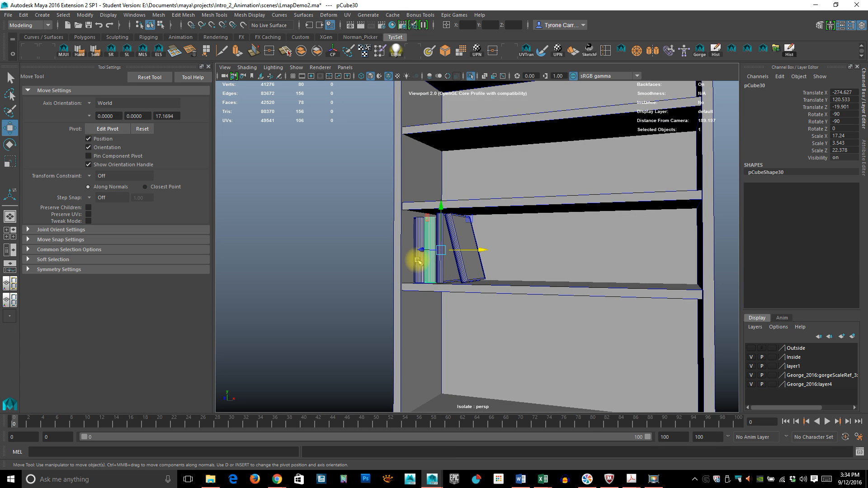
click(463, 262)
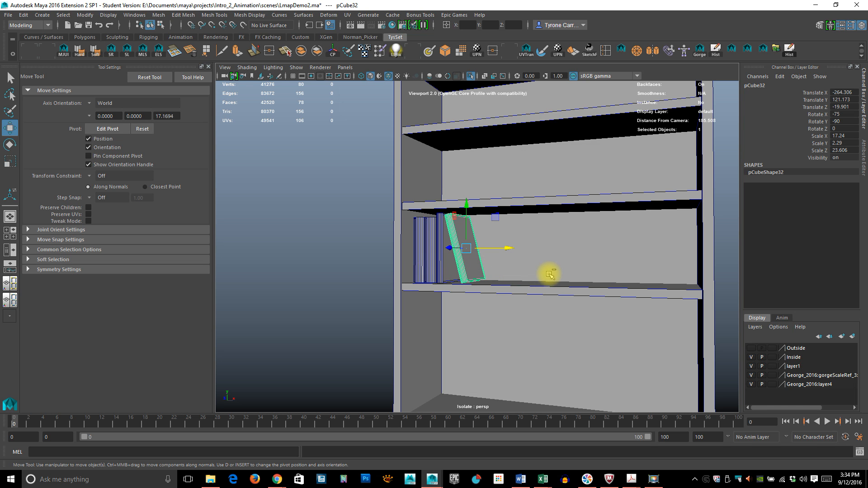
key(ctrl+d)
drag(507, 249, 583, 231)
key(e)
key(w)
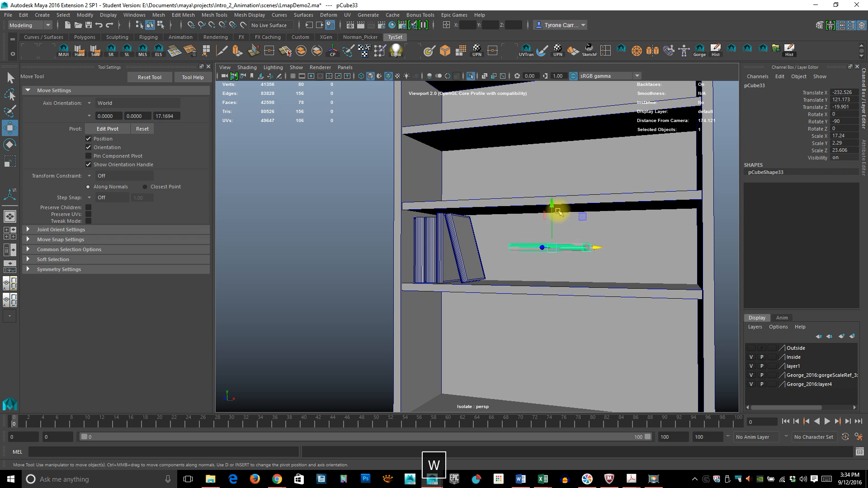
drag(552, 202, 557, 235)
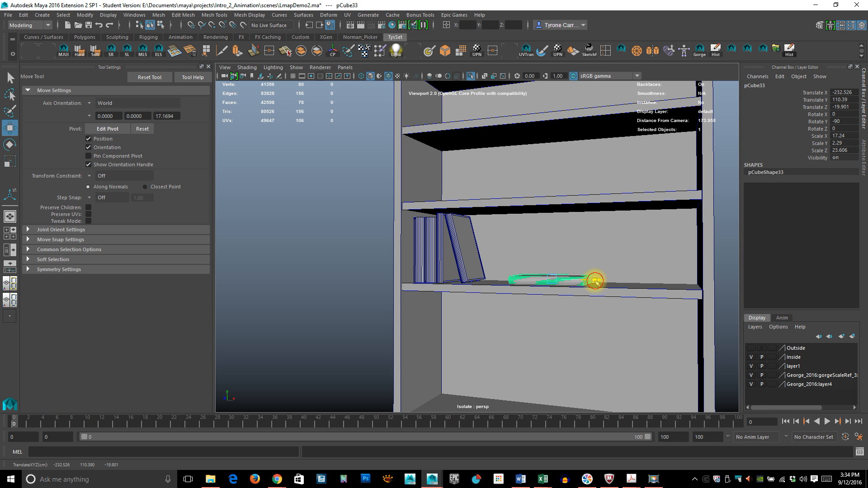
drag(572, 277, 568, 277)
Step: Duplicate the flat book, stack the copy on top at Translate Y 113.018, and turn it to -105 degrees about Y
key(f)
alt+drag(562, 315, 533, 324)
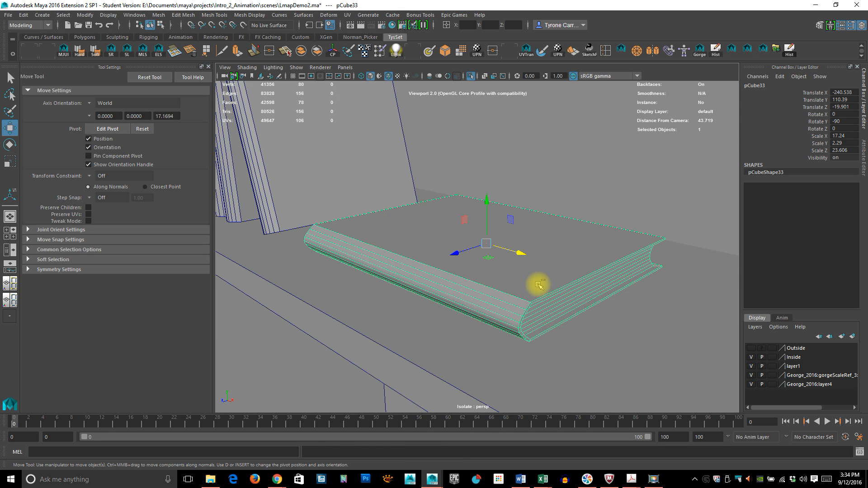
key(ctrl+d)
drag(486, 200, 494, 171)
key(e)
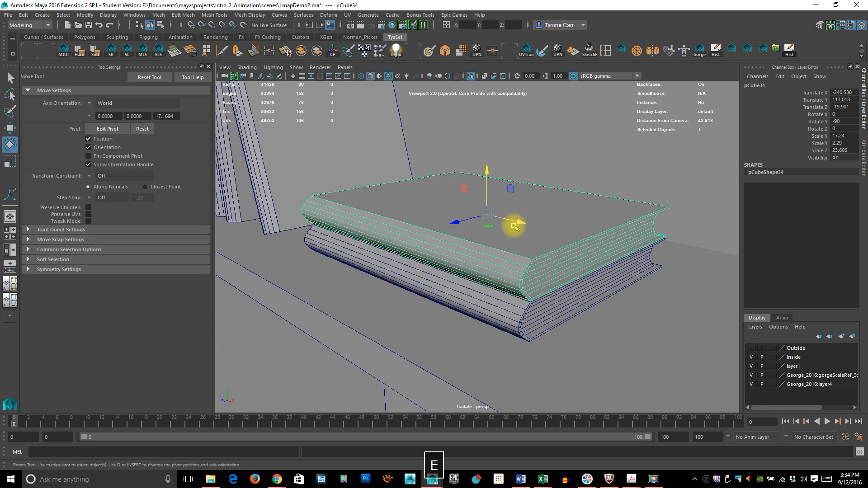
drag(502, 223, 496, 222)
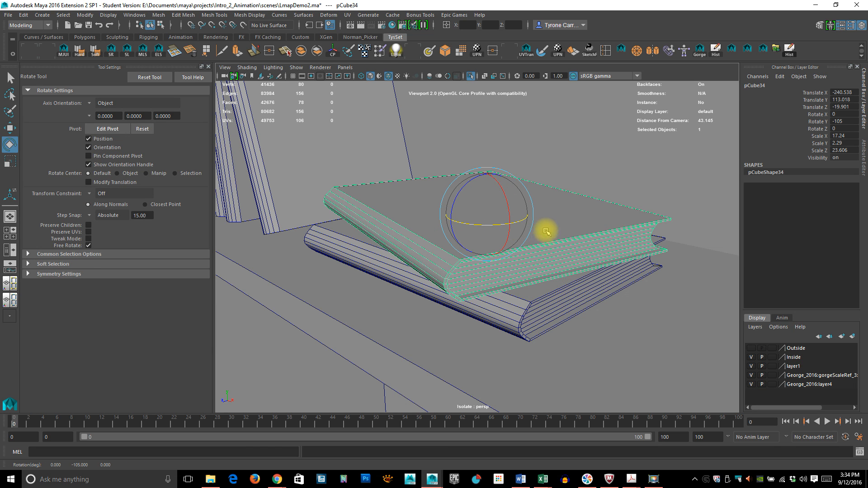
Step: Duplicate the upper flat book, scale the copy to 1.396 in Y and 27.358 in Z, and stack it on top at Y 115.251
key(ctrl+d)
key(w)
mouse_move(479, 164)
mouse_down()
mouse_move(488, 145)
mouse_move(484, 169)
mouse_move(465, 172)
mouse_up()
key(r)
key(w)
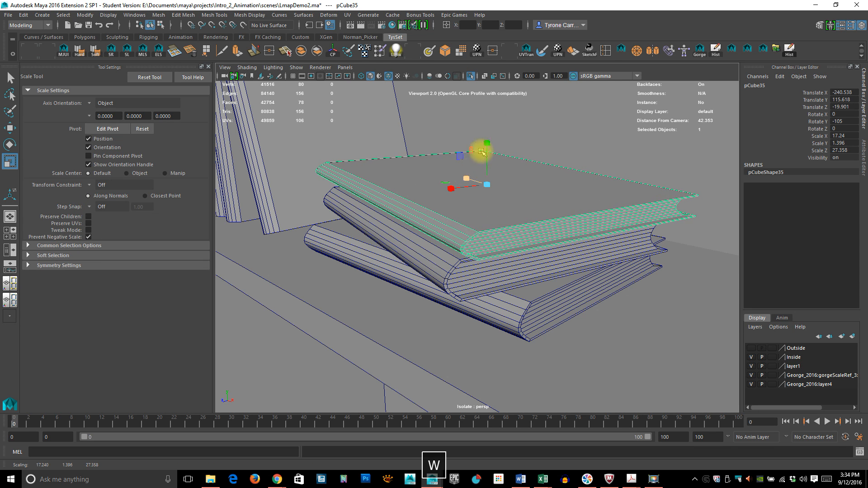
drag(487, 144, 490, 148)
Step: Examine the arranged books from several angles and distances, comparing them with both bookcases and the human figure
alt+right_drag(519, 188, 337, 267)
alt+drag(337, 268, 556, 246)
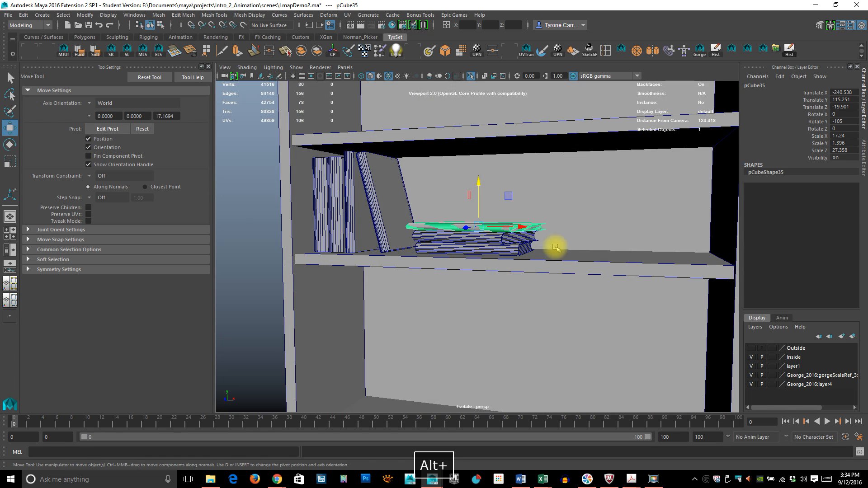
click(644, 267)
alt+right_drag(644, 267, 500, 281)
alt+drag(500, 281, 529, 283)
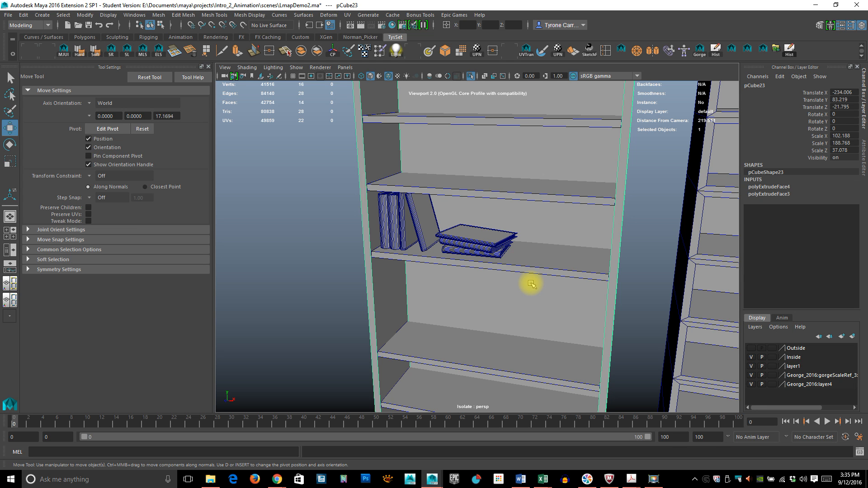
alt+drag(504, 315, 518, 293)
alt+right_drag(553, 296, 455, 292)
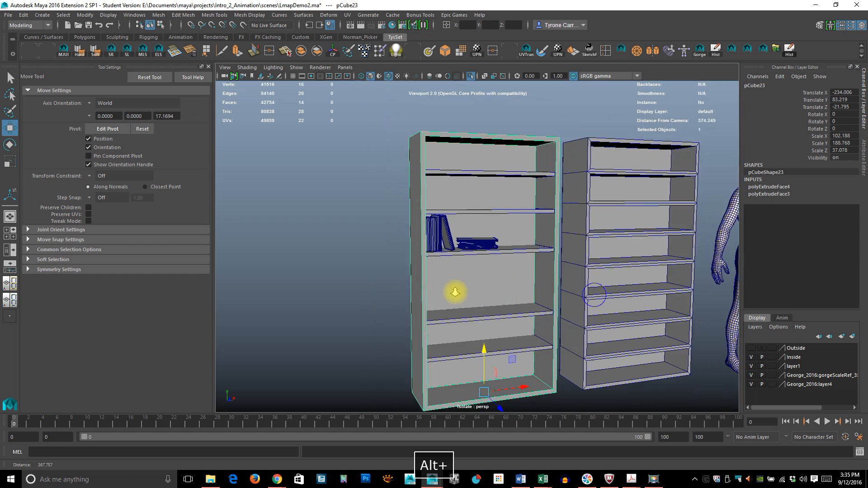
alt+drag(456, 292, 539, 301)
alt+right_drag(490, 280, 556, 293)
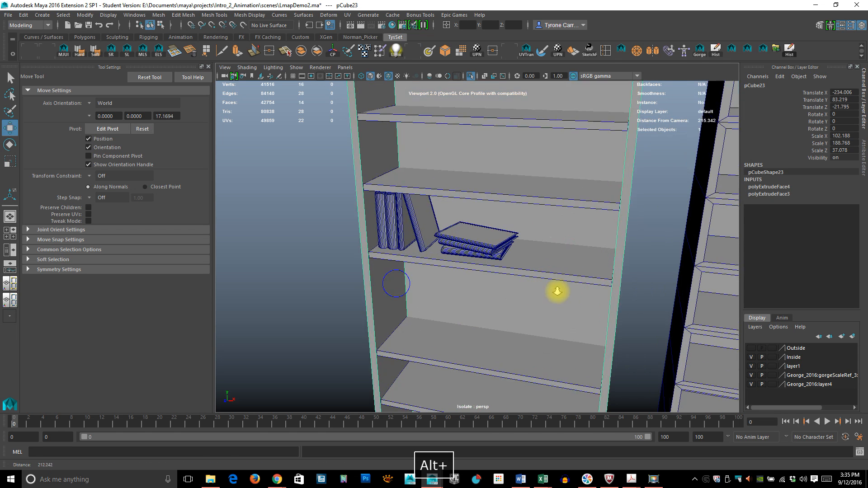
alt+drag(556, 293, 531, 285)
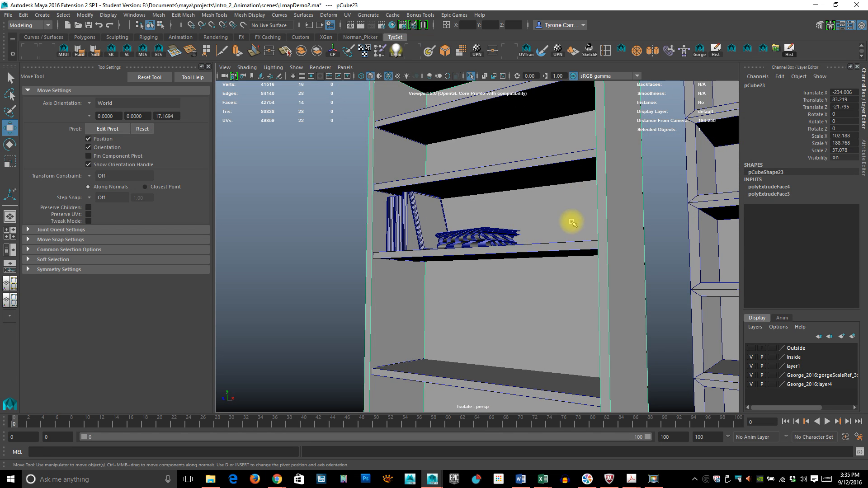
alt+drag(572, 222, 612, 319)
alt+right_drag(612, 320, 447, 160)
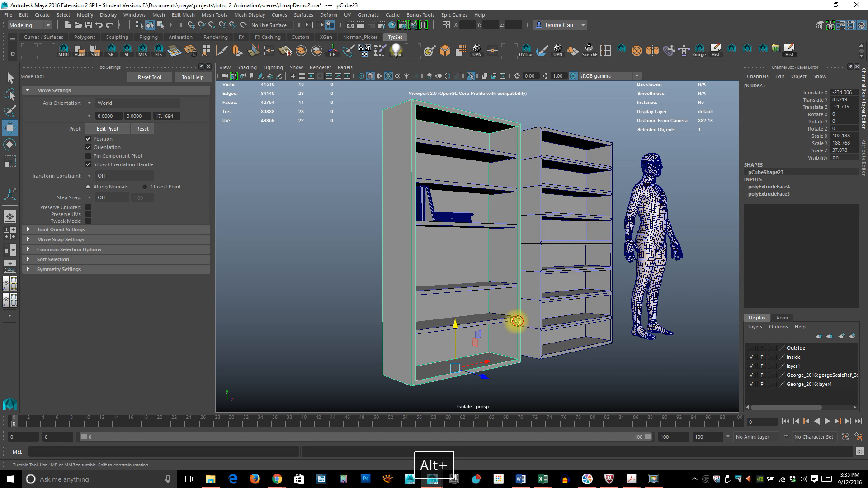
alt+drag(516, 322, 474, 195)
alt+drag(508, 305, 501, 253)
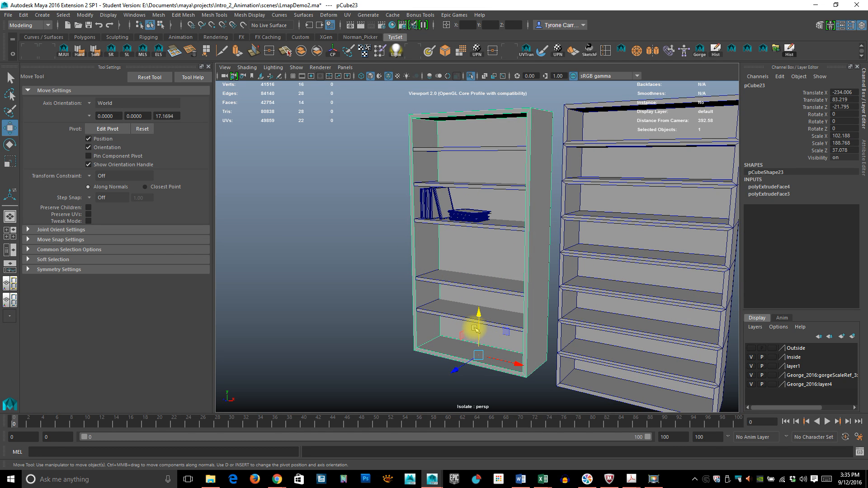
alt+drag(475, 328, 466, 319)
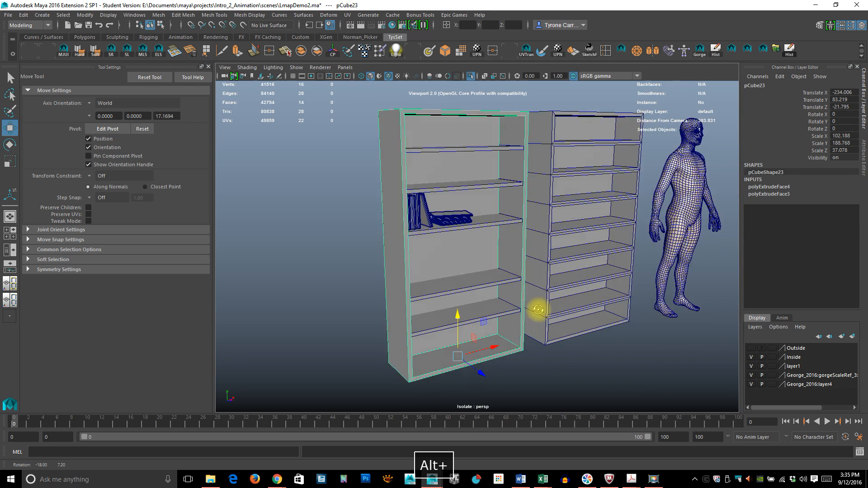